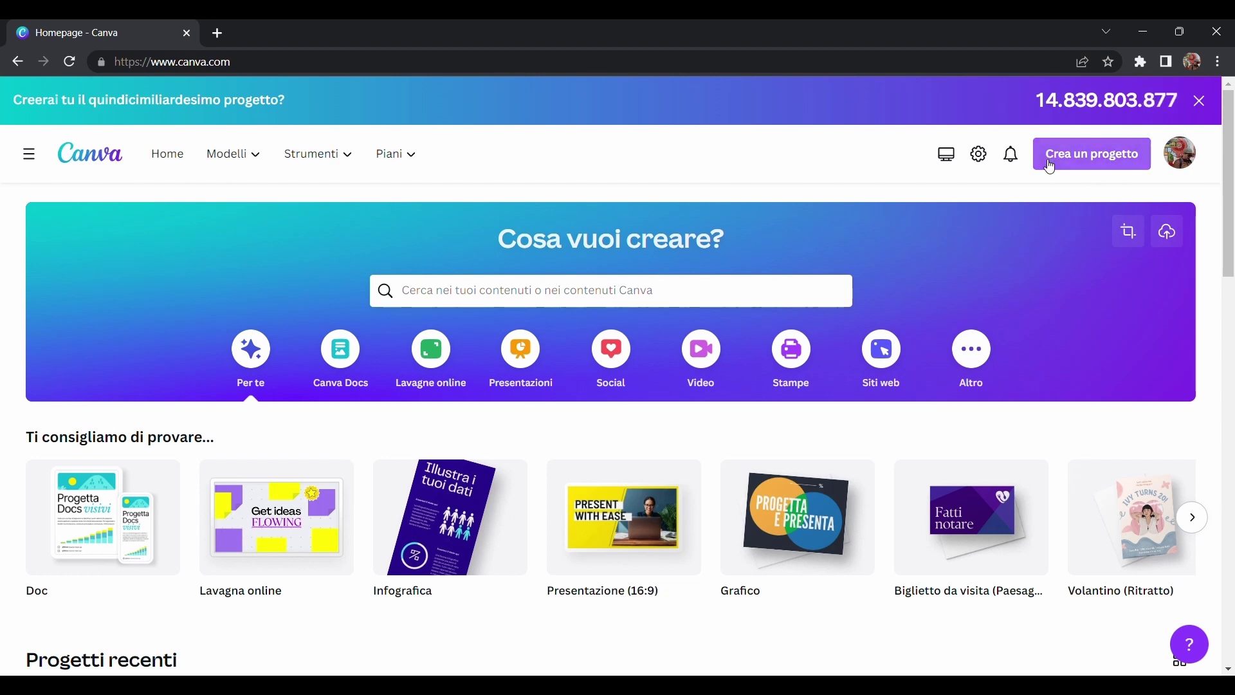
- Create a new blank infographic (Infografica) project
left_click(1118, 157)
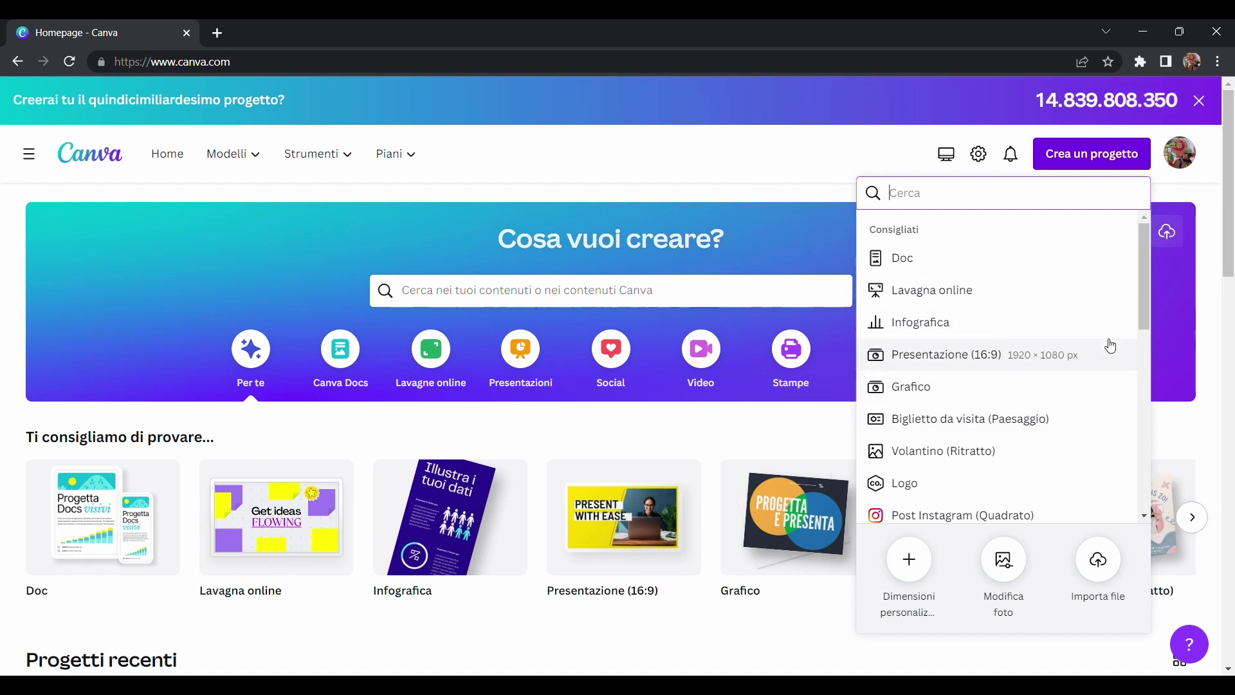
mouse_move(1143, 303)
left_mouse_down()
mouse_move(1144, 371)
mouse_move(1142, 300)
left_mouse_up()
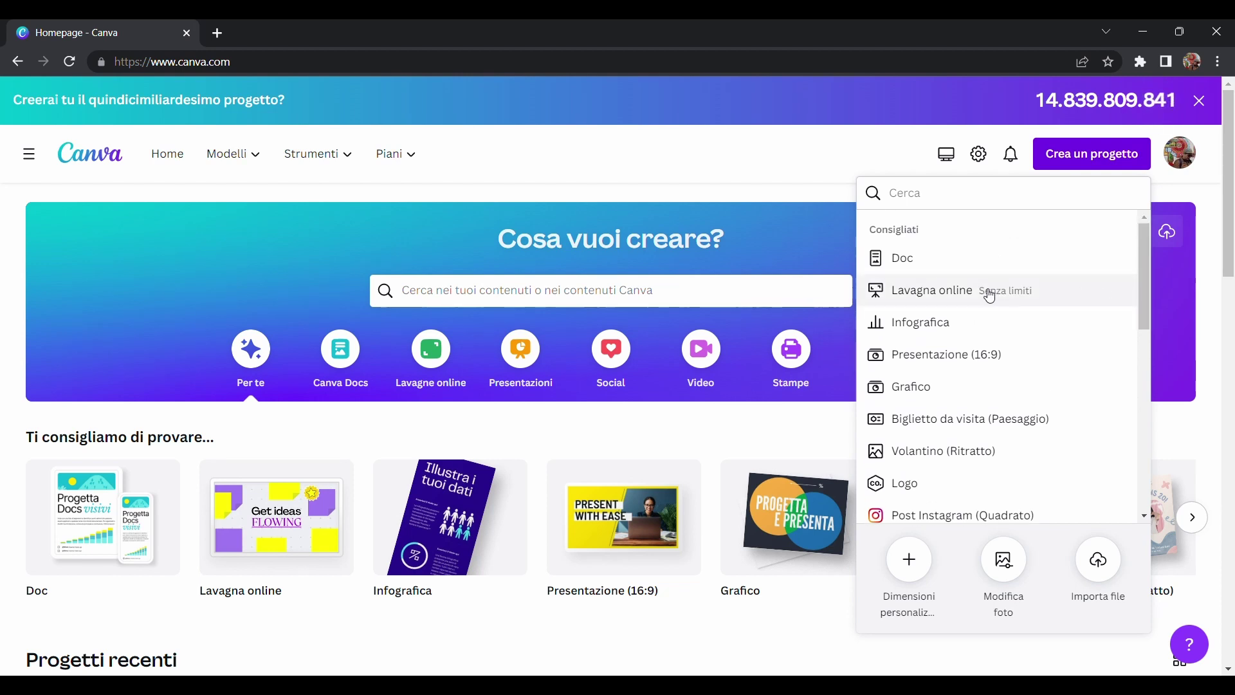
left_click(907, 322)
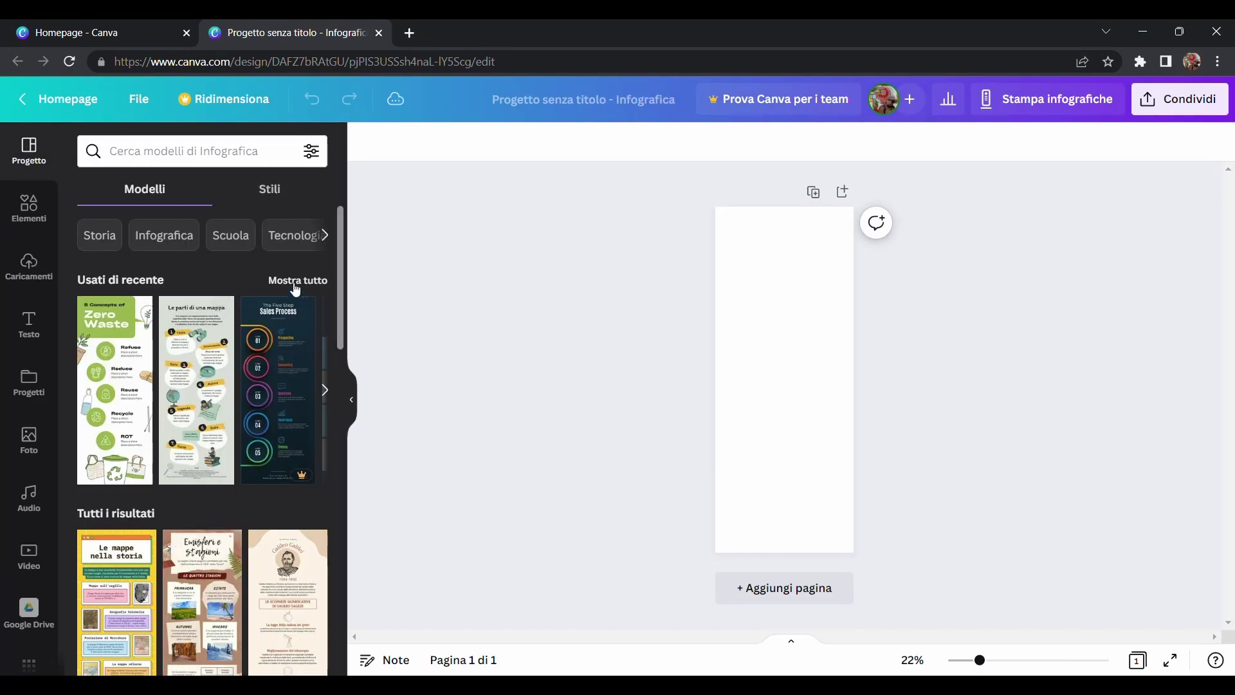
- Examine the suggested infographic templates and the full length of the blank page
scroll(226, 314, "down", 4)
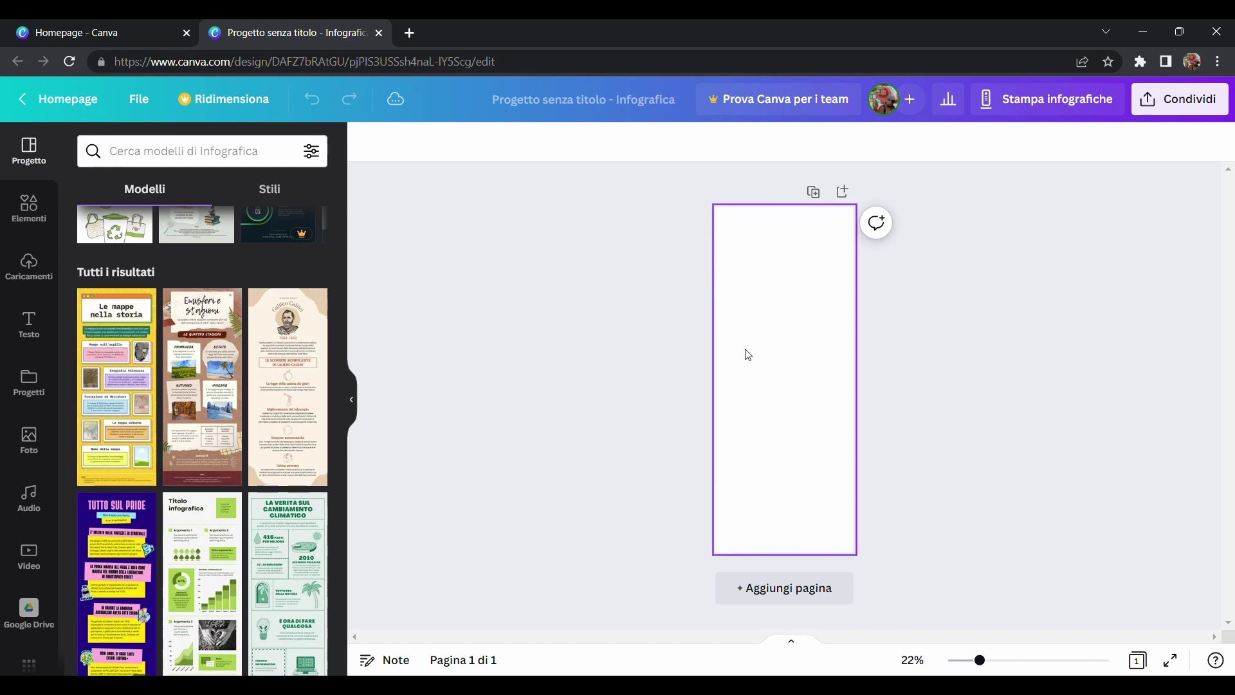
left_click(352, 399)
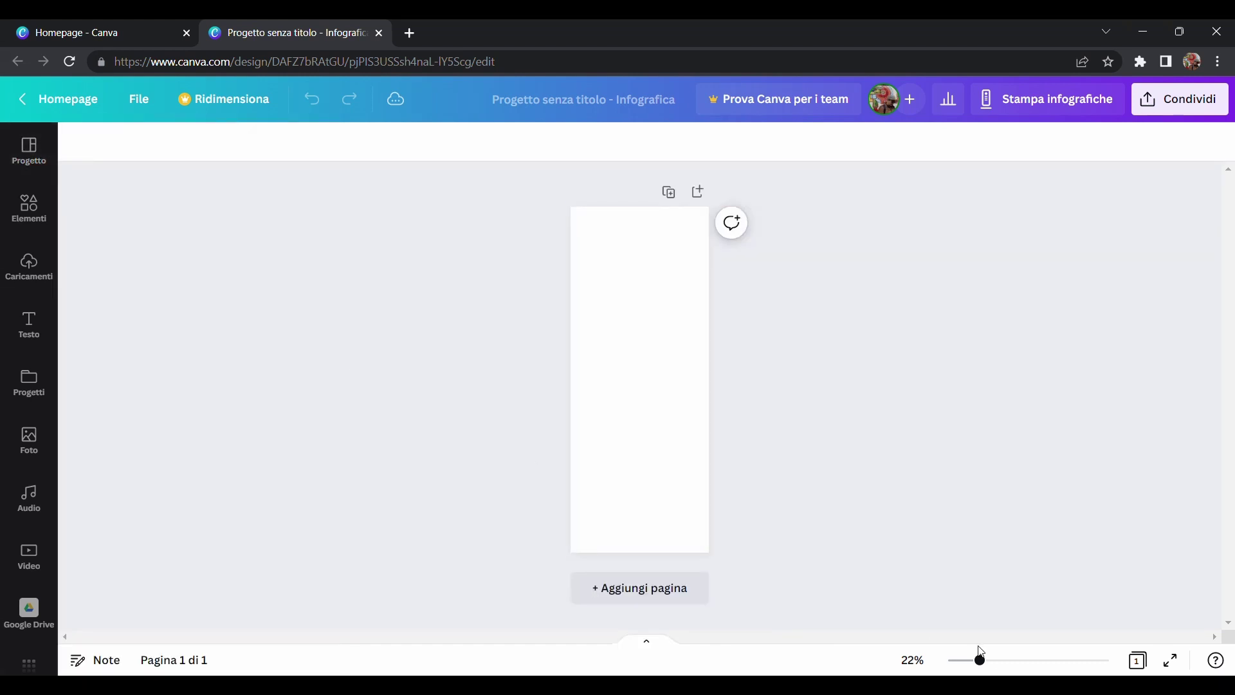
left_click_drag(998, 669, 1020, 662)
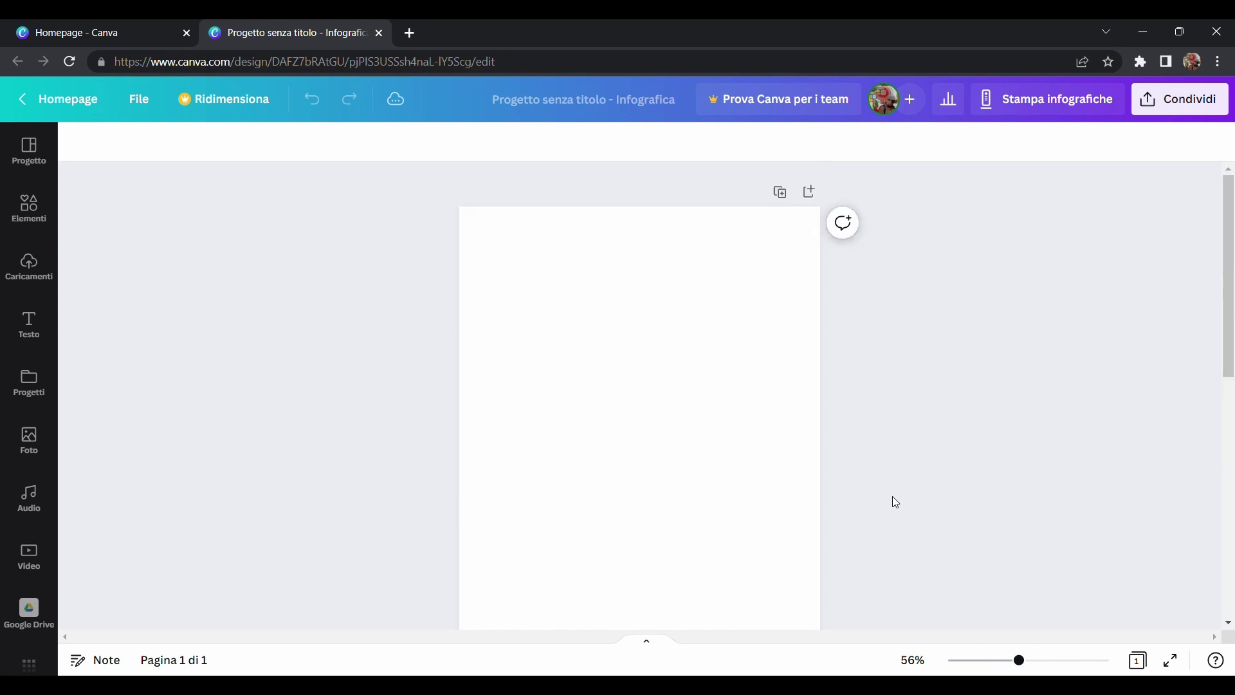
left_click(635, 491)
scroll(590, 391, "down", 4)
scroll(615, 471, "down", 2)
scroll(636, 466, "up", 4)
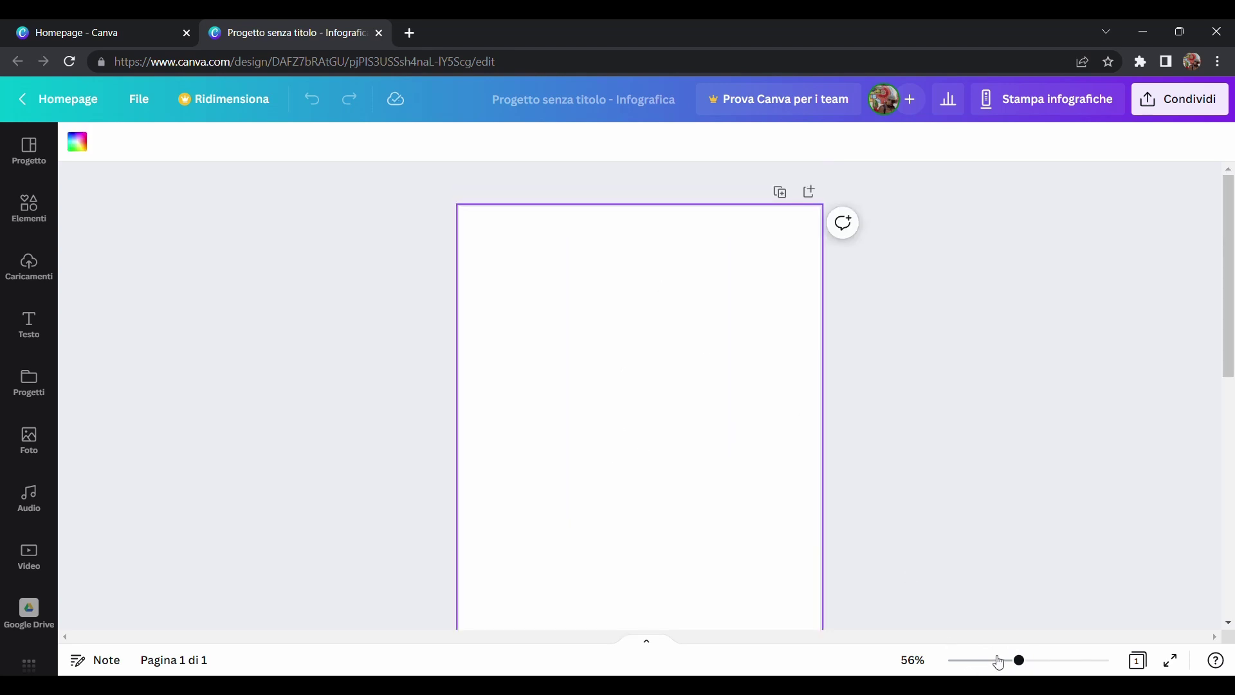
left_click_drag(998, 662, 995, 663)
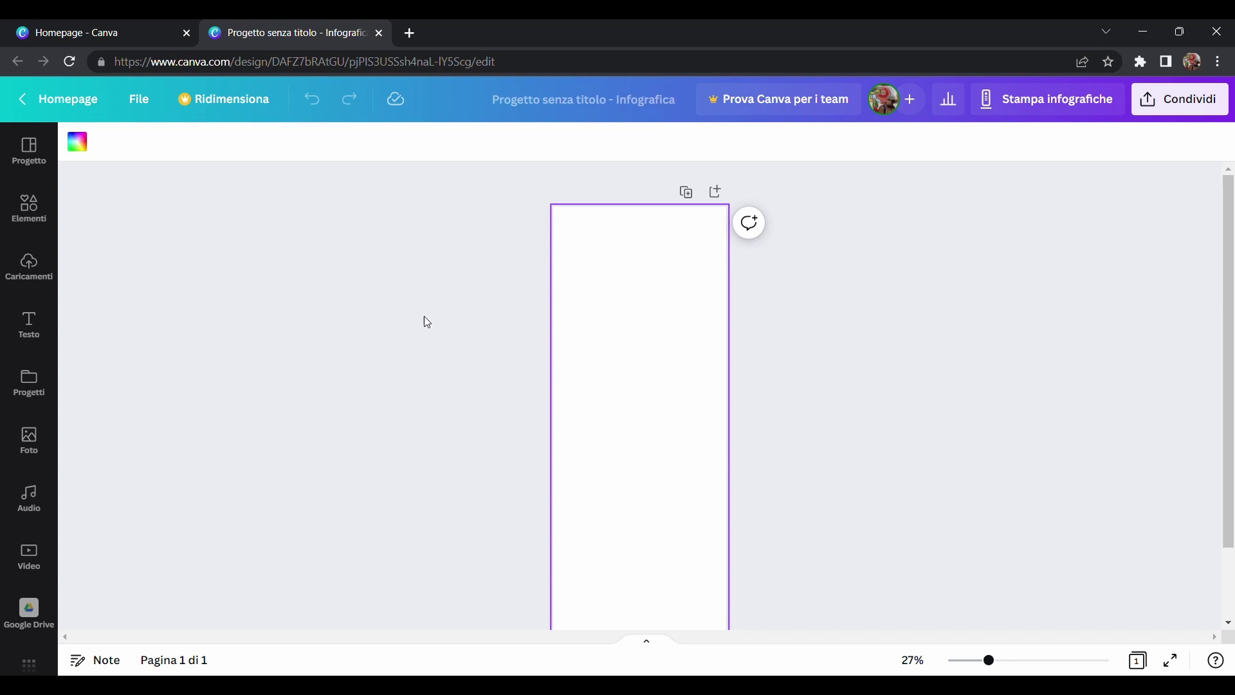
- Search the infographic templates for "sostenibilità" and apply the "5 Concepts of Zero Waste" template to the page
left_click(29, 151)
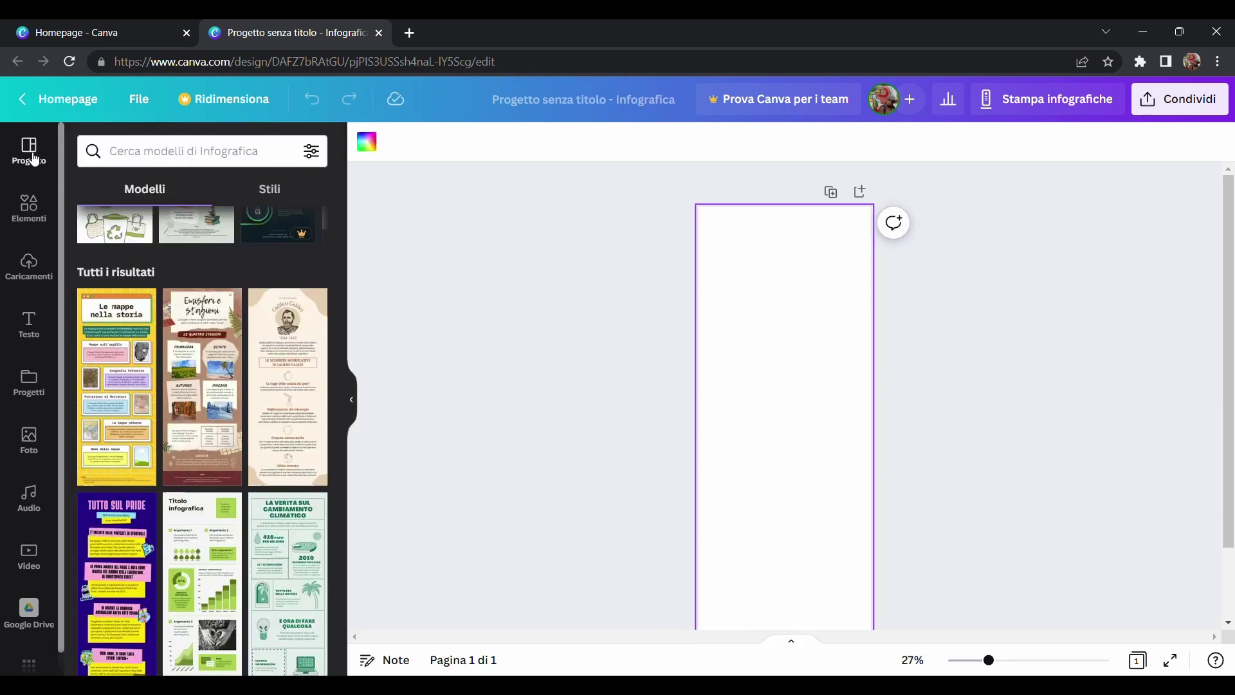
scroll(154, 242, "up", 4)
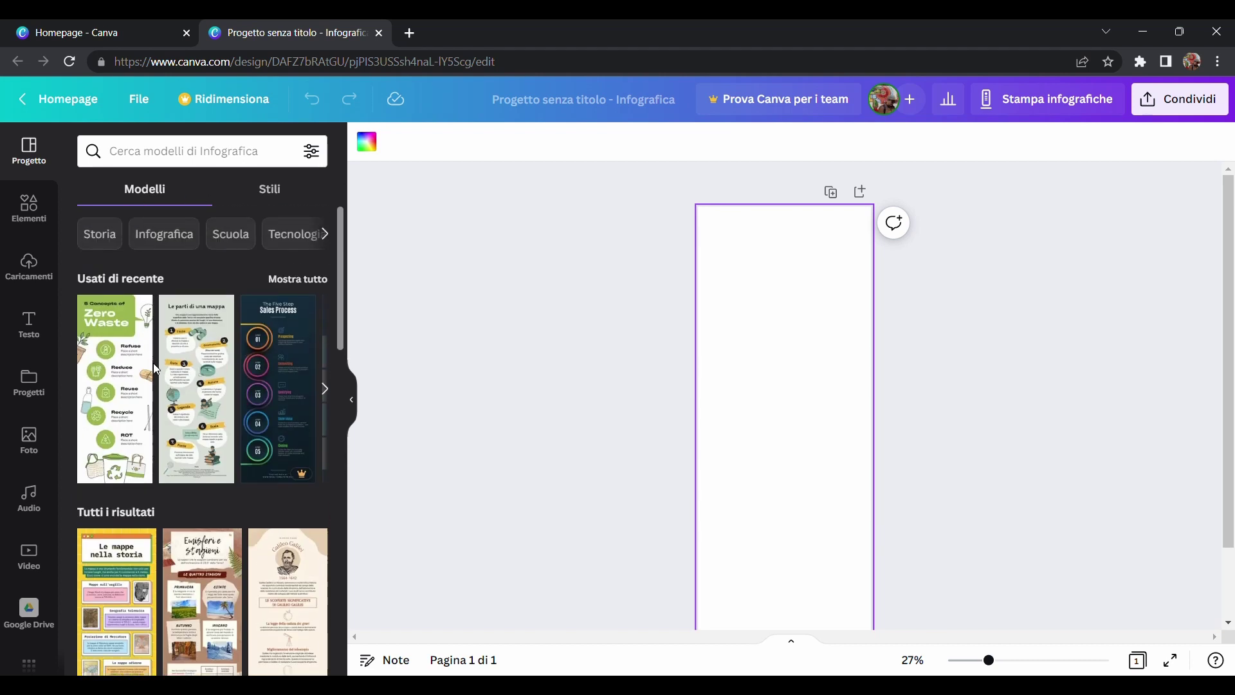
left_click(186, 157)
type("soste")
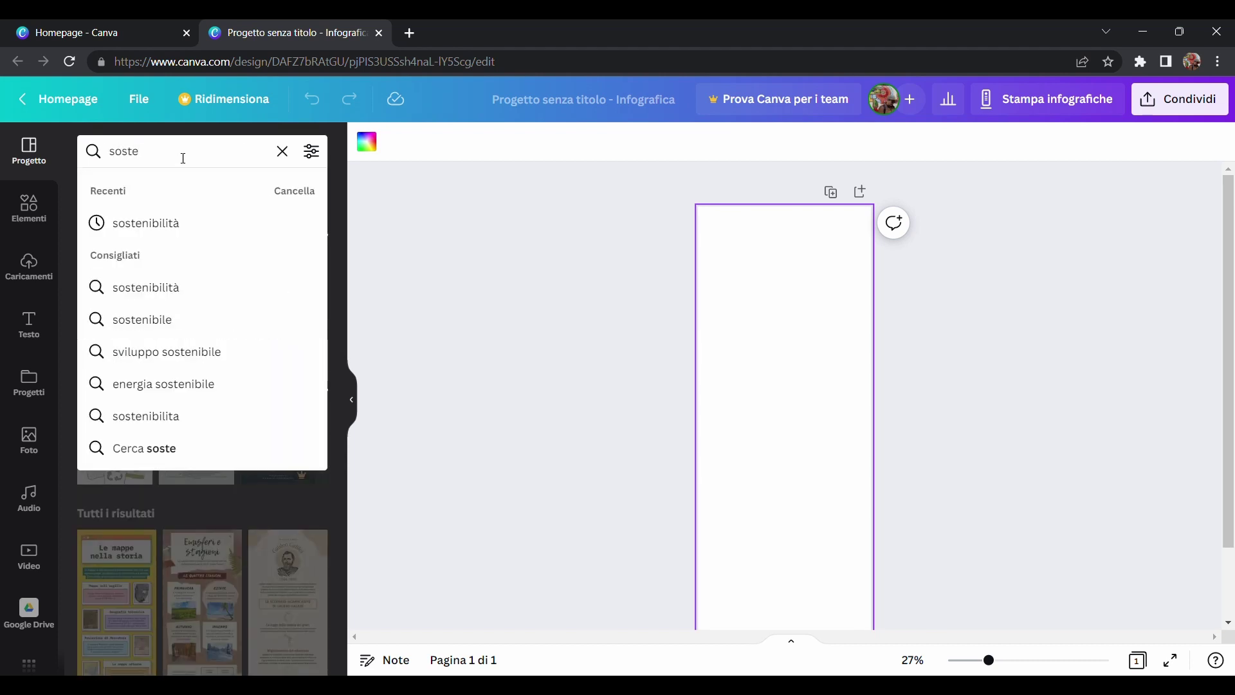
left_click(175, 213)
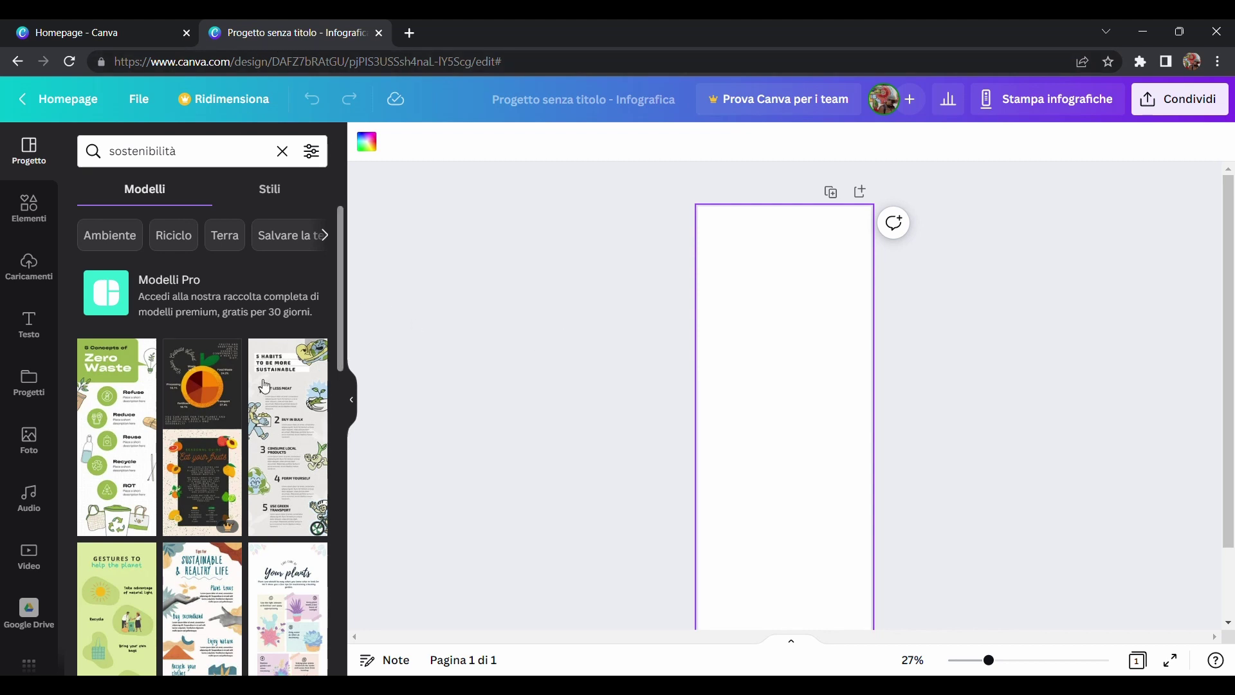
left_click(129, 397)
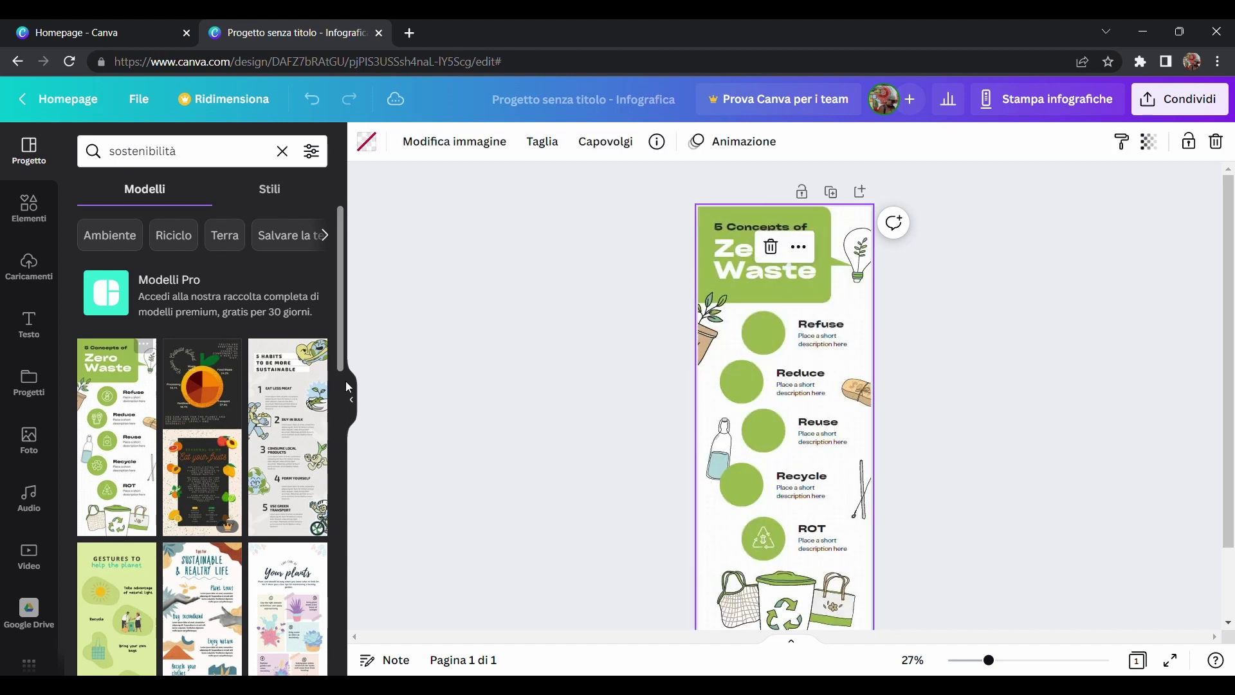
left_click(353, 403)
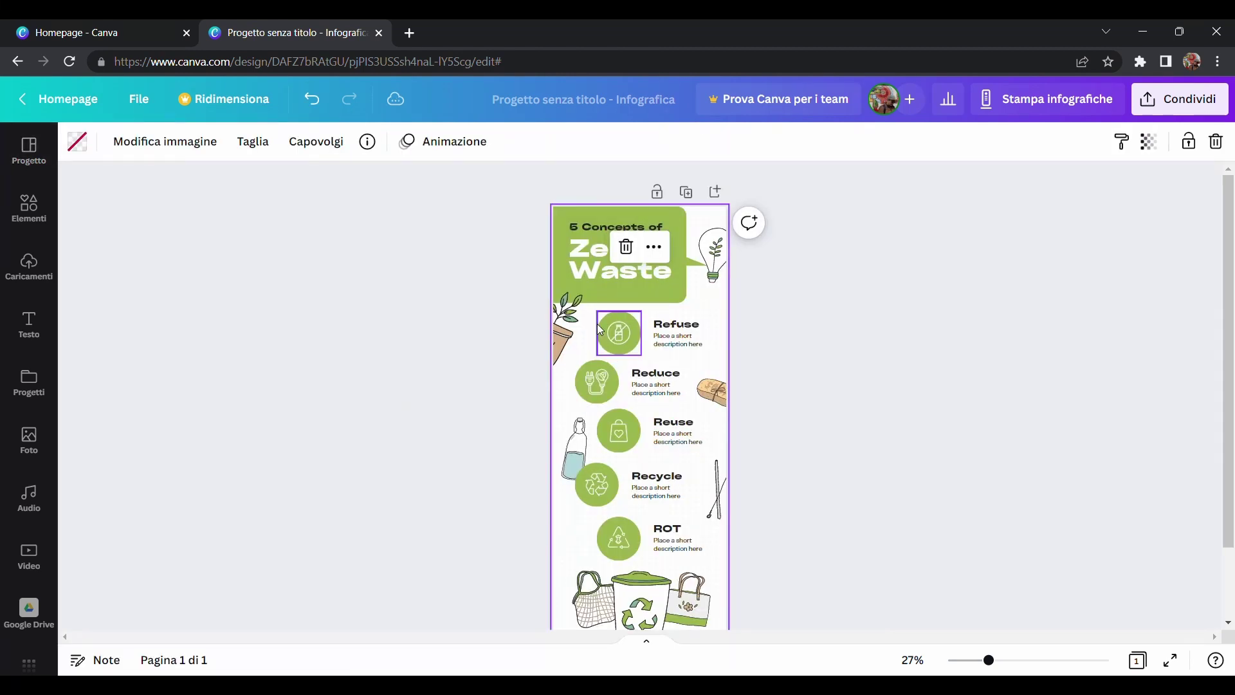
- Examine the applied template up close, including its sections, green title banner and "5 Concepts of" heading
left_click_drag(991, 661, 1045, 663)
scroll(877, 461, "up", 5)
scroll(582, 385, "down", 10)
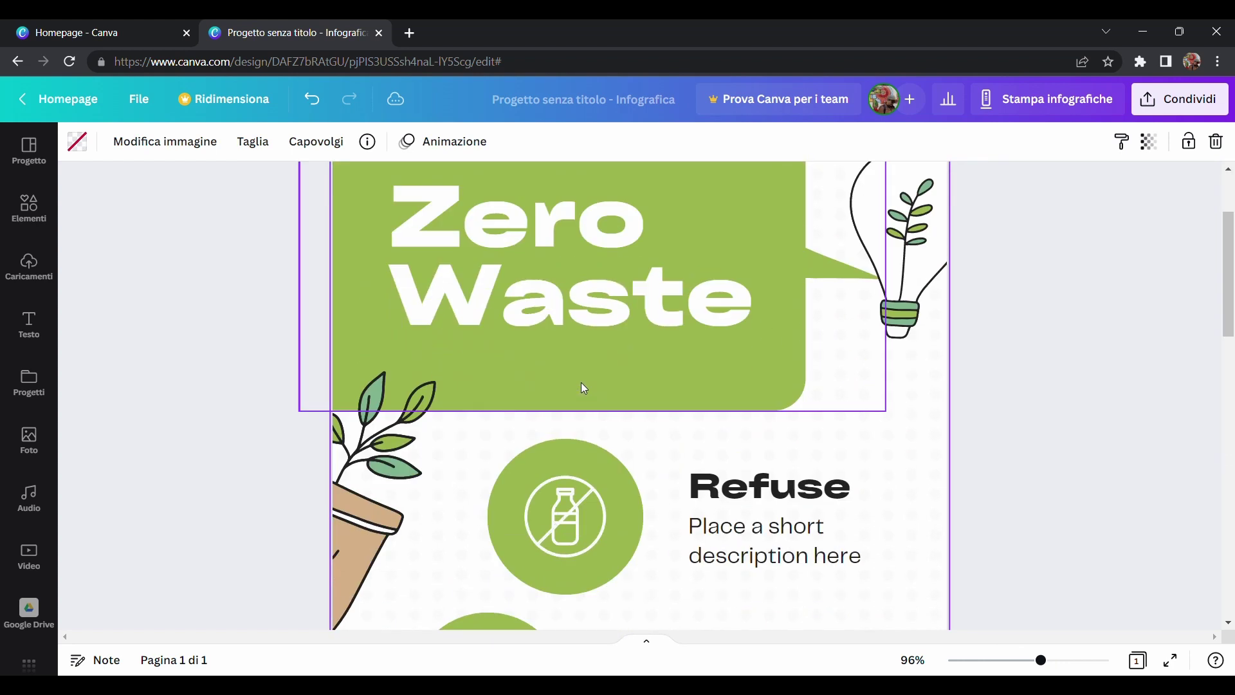
scroll(629, 360, "up", 10)
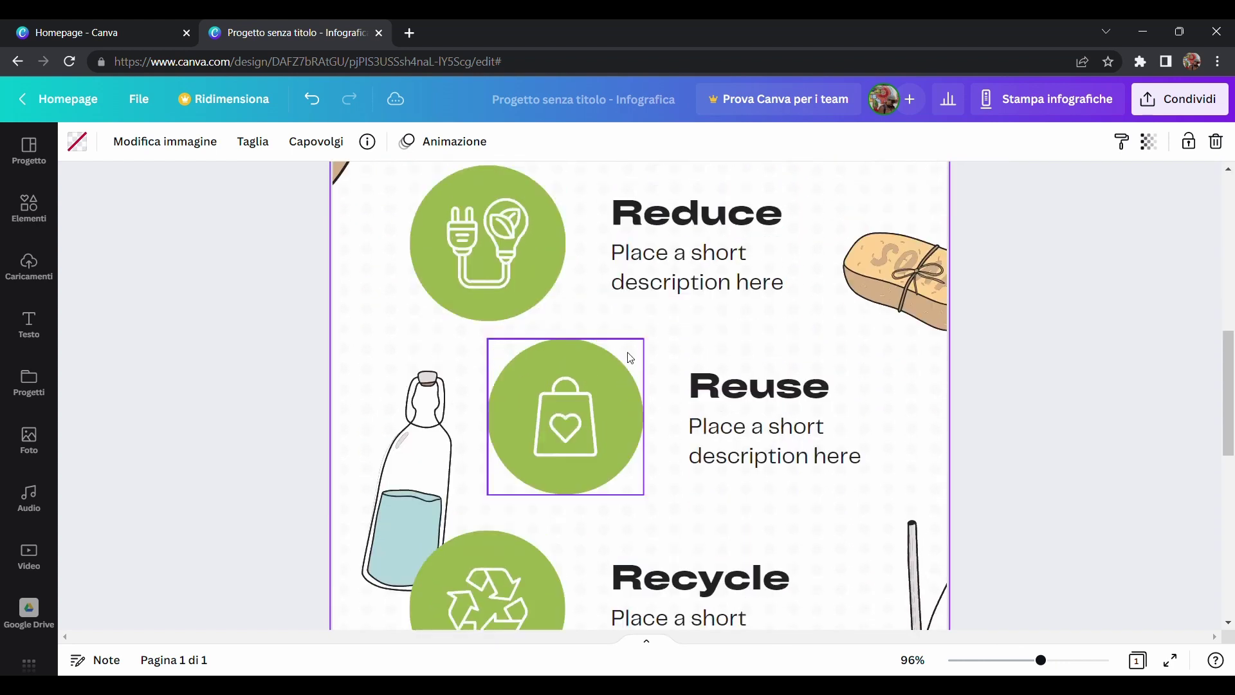
left_click(667, 313)
left_click(603, 217)
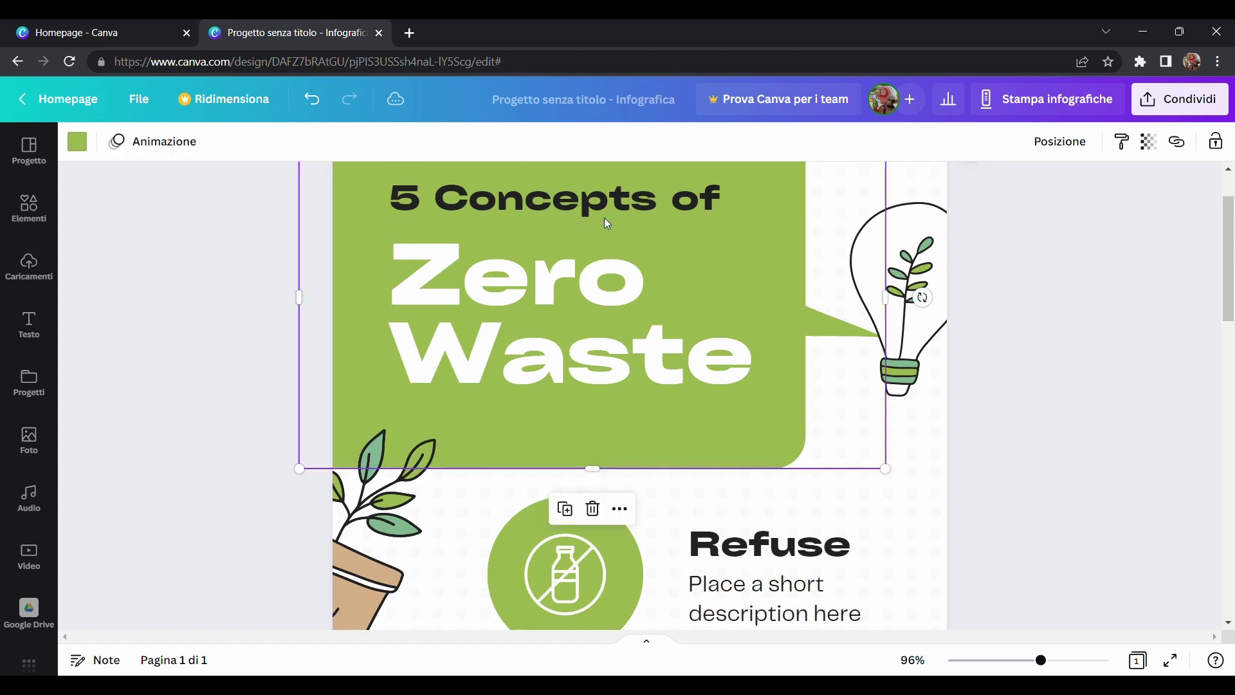
left_click(624, 203)
- Look over the available elements and text options, and review the infographic's illustrations and text sections
left_click(29, 209)
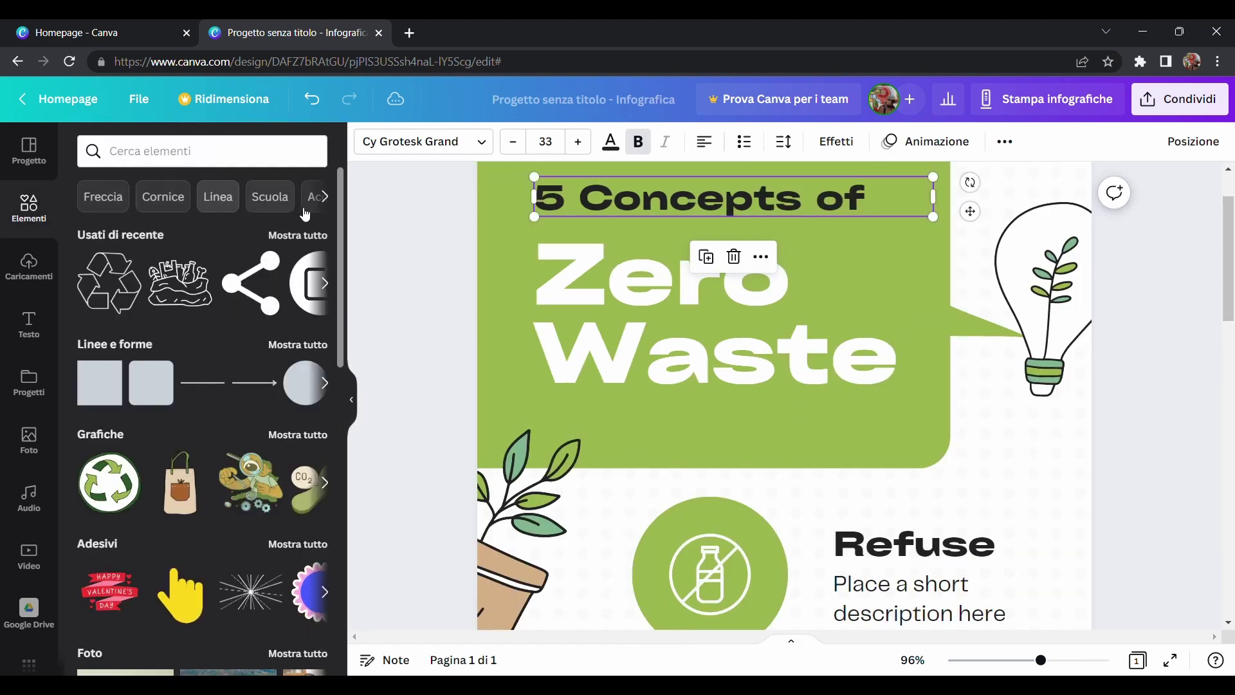
left_click(40, 333)
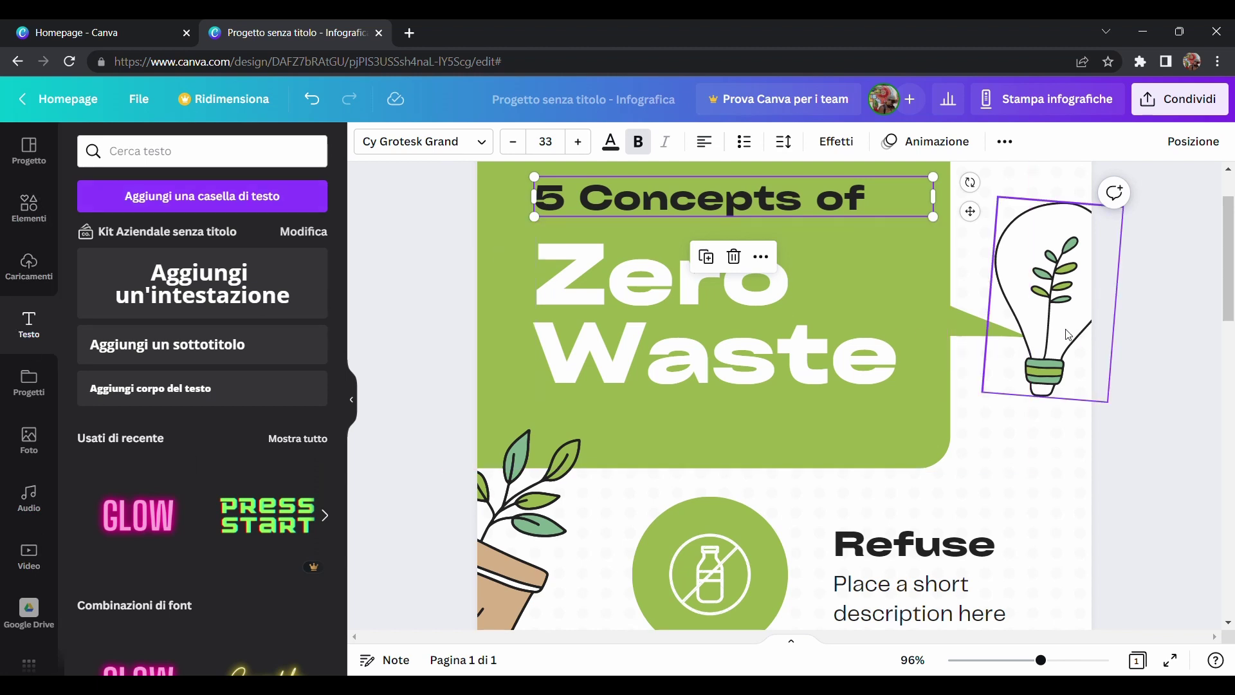
scroll(786, 492, "down", 3)
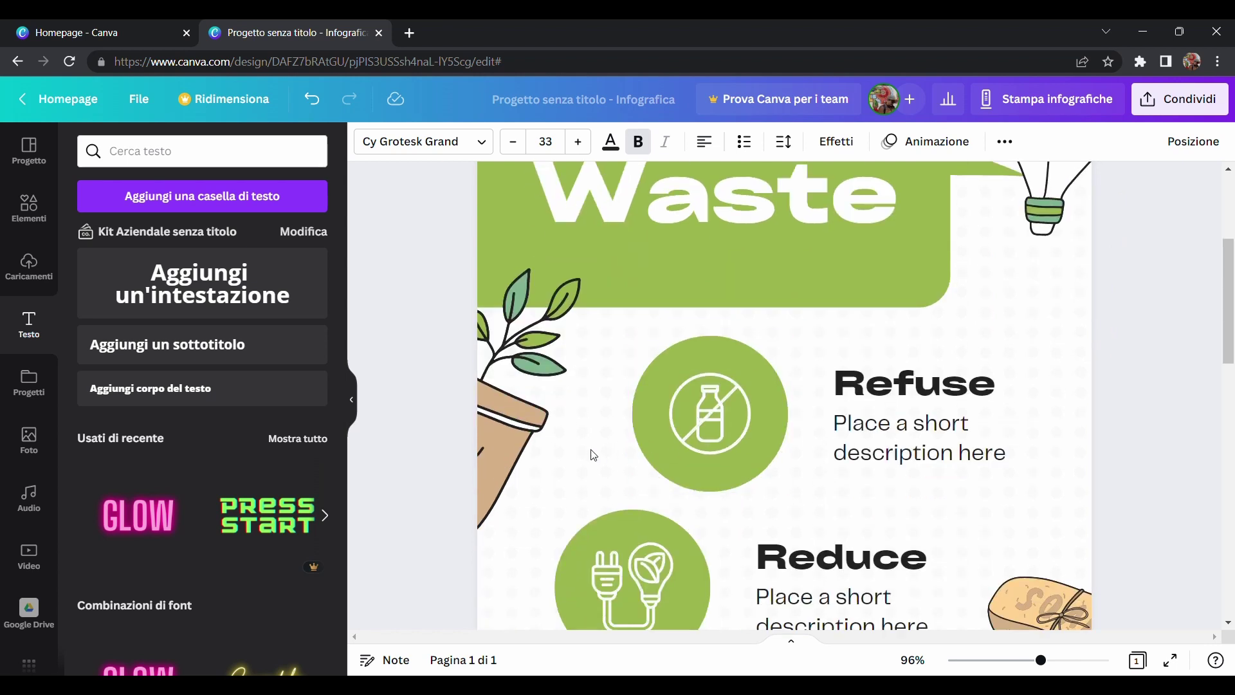
scroll(987, 364, "up", 4)
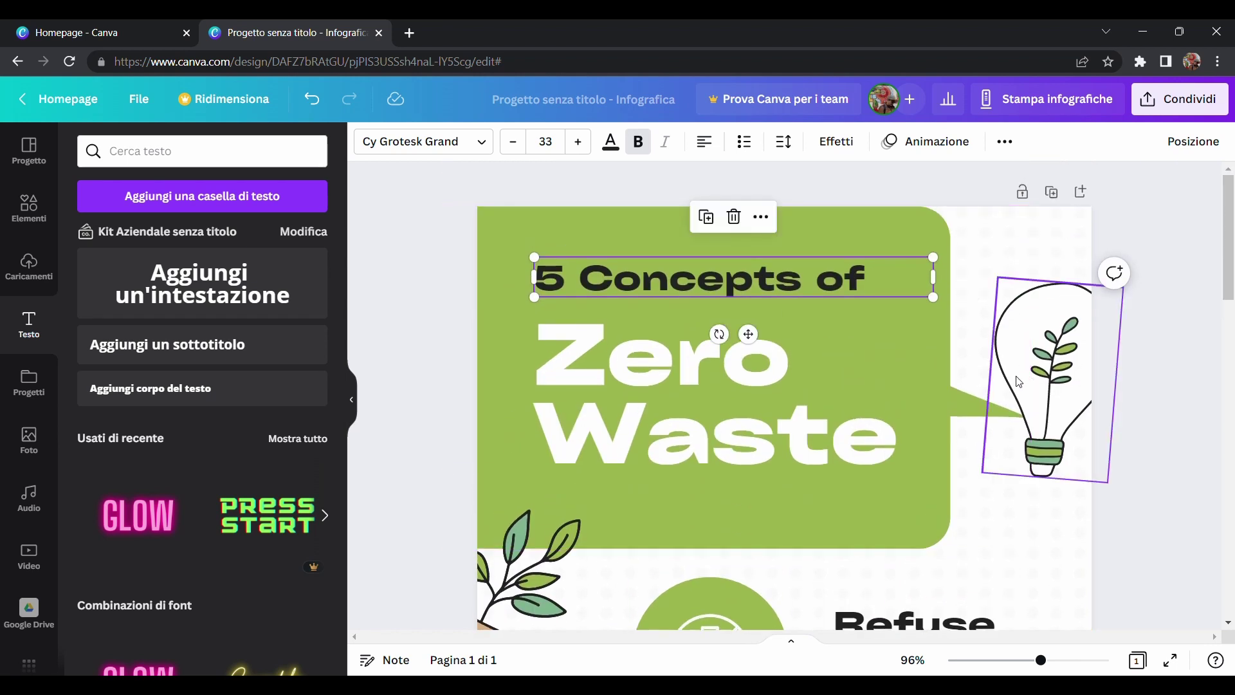
scroll(1026, 354, "down", 3)
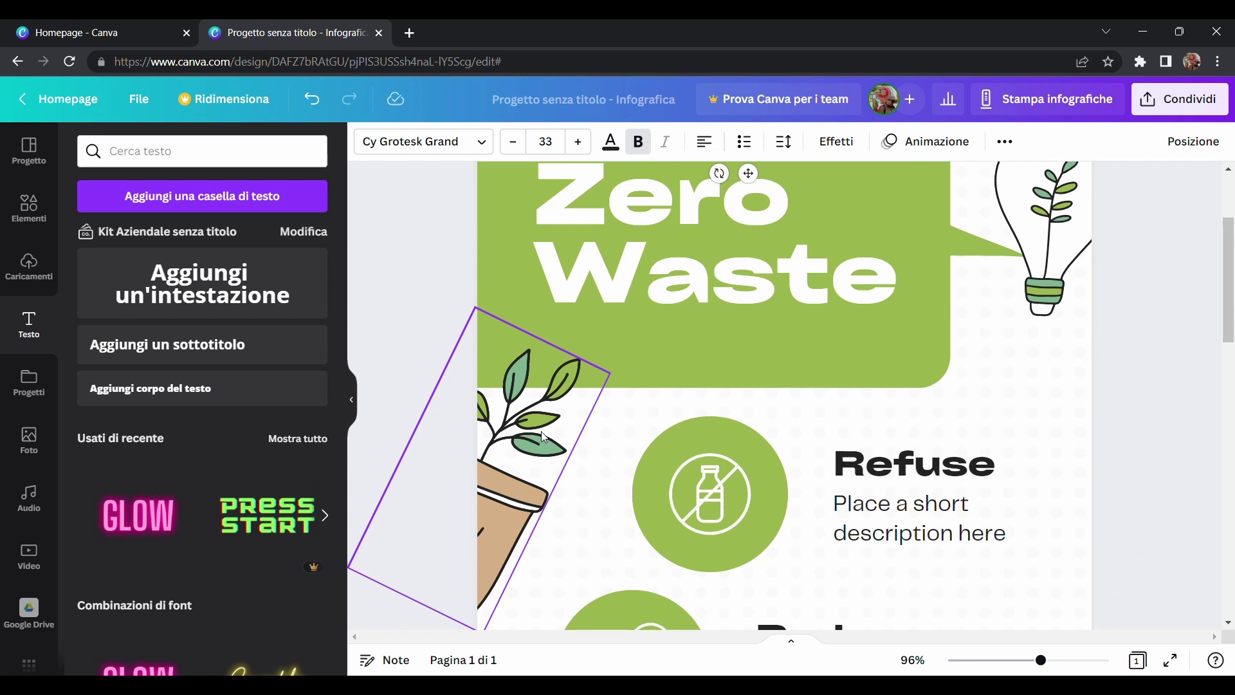
scroll(860, 408, "up", 3)
scroll(989, 402, "down", 3)
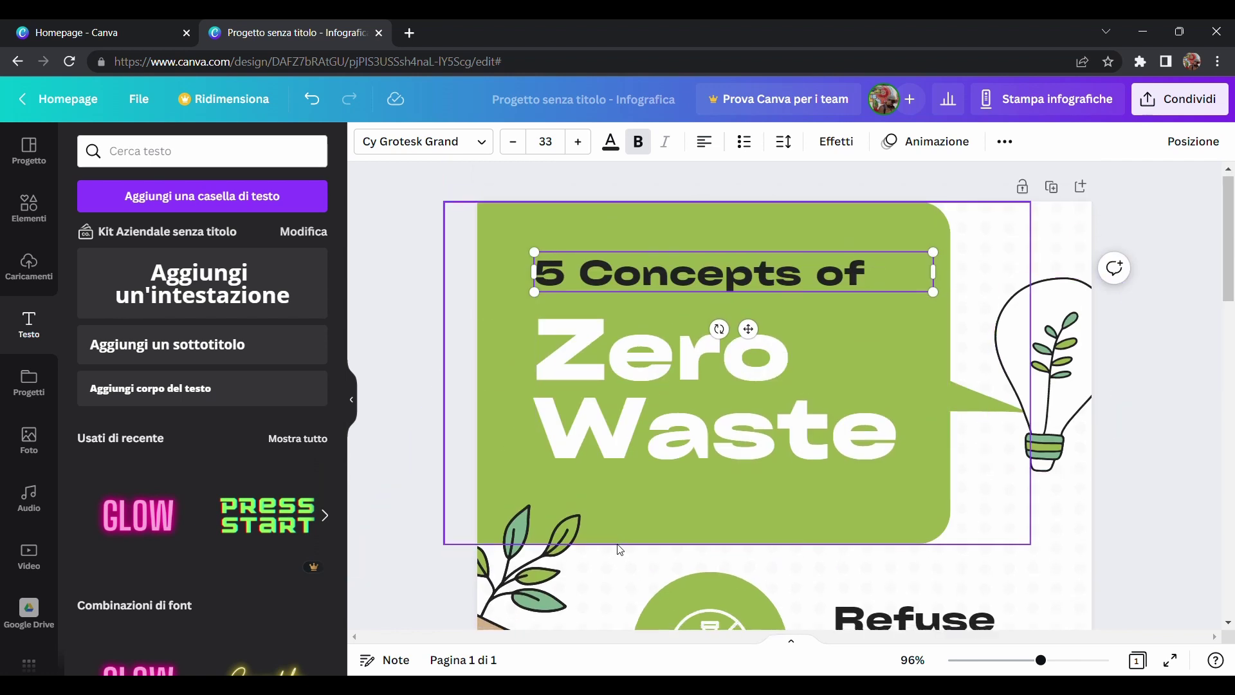
scroll(925, 504, "down", 6)
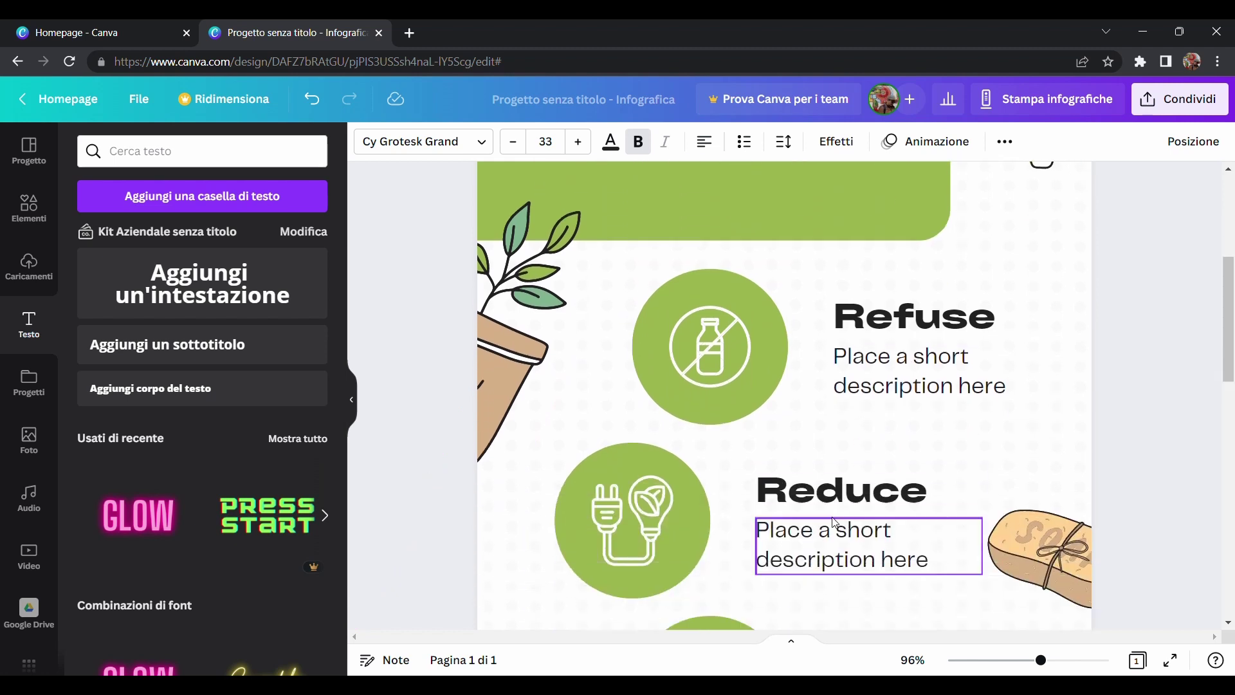
scroll(833, 409, "down", 3)
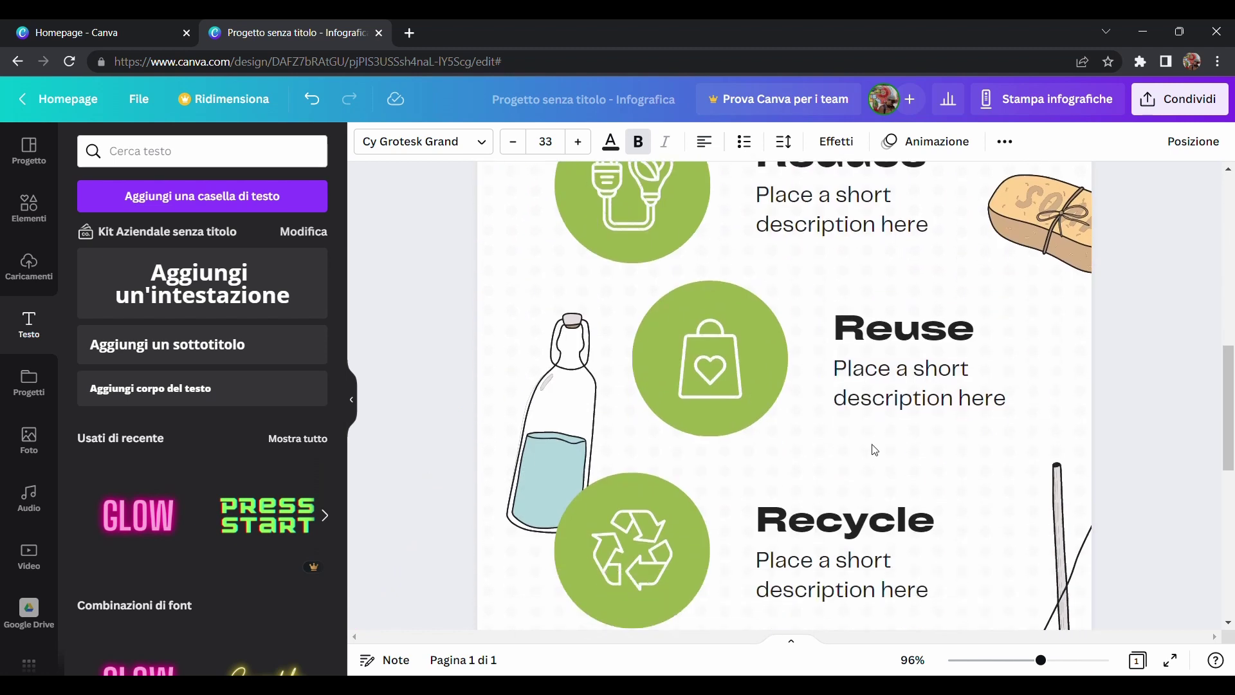
- Replace the description under the Reuse heading with "dfasdfa"
left_click(913, 398)
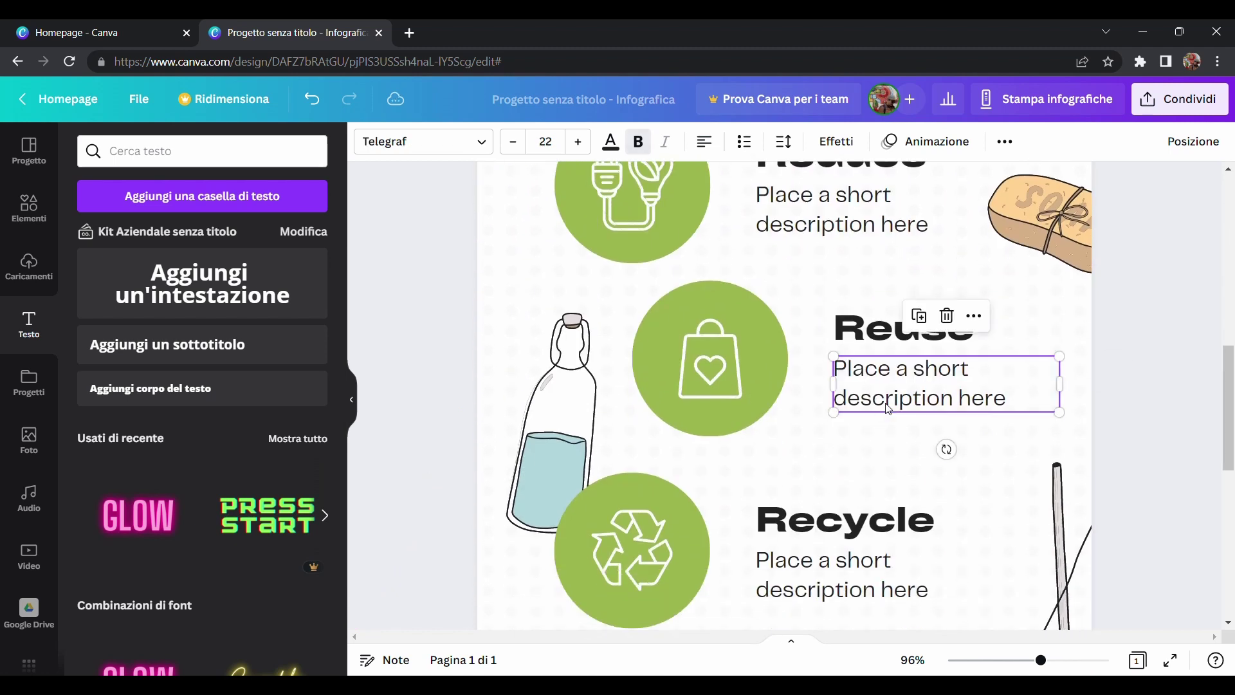
double_click(993, 400)
type("dfasdfa")
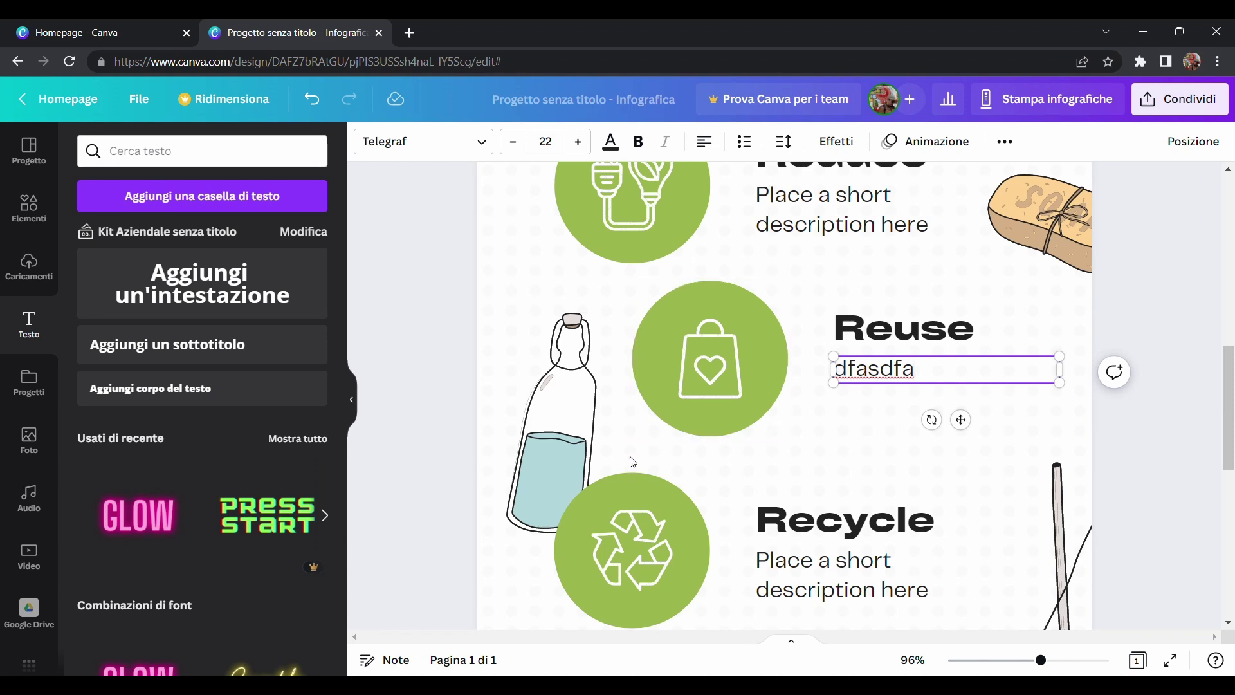
- Delete the green title banner, plus the bottle icon and green circle beside Refuse
scroll(617, 451, "up", 5)
scroll(796, 323, "down", 5, "ctrl")
left_click(795, 323)
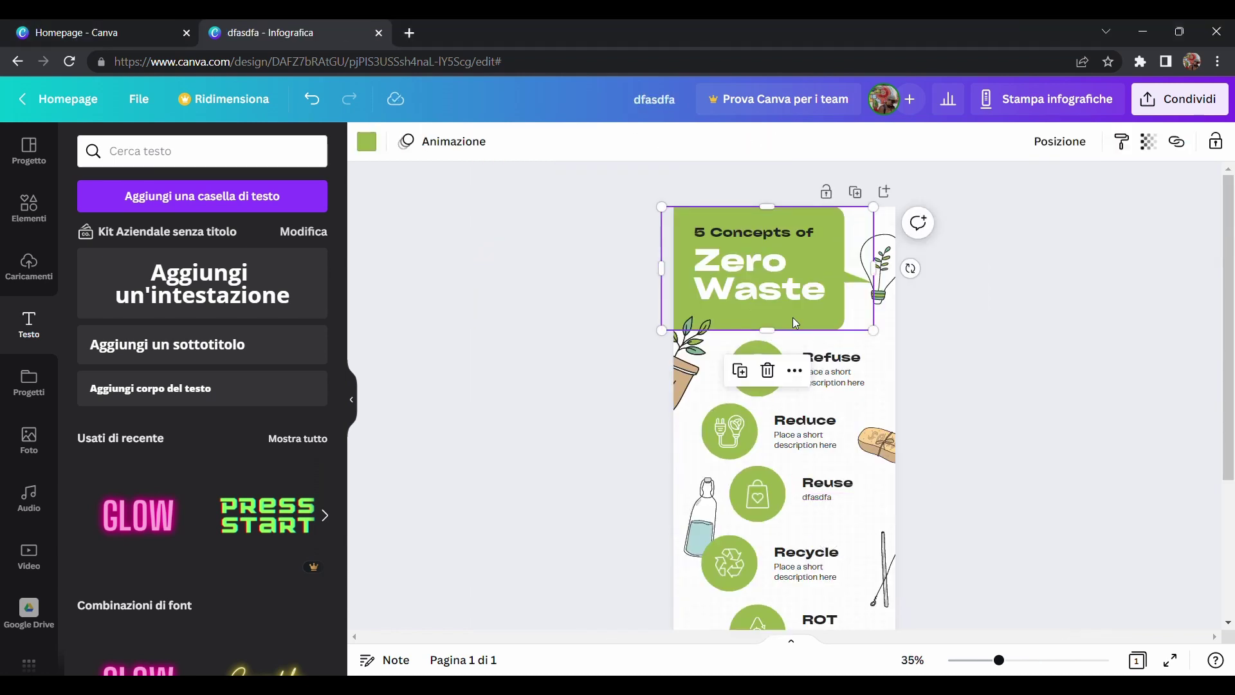
left_click(769, 368)
left_click(775, 377)
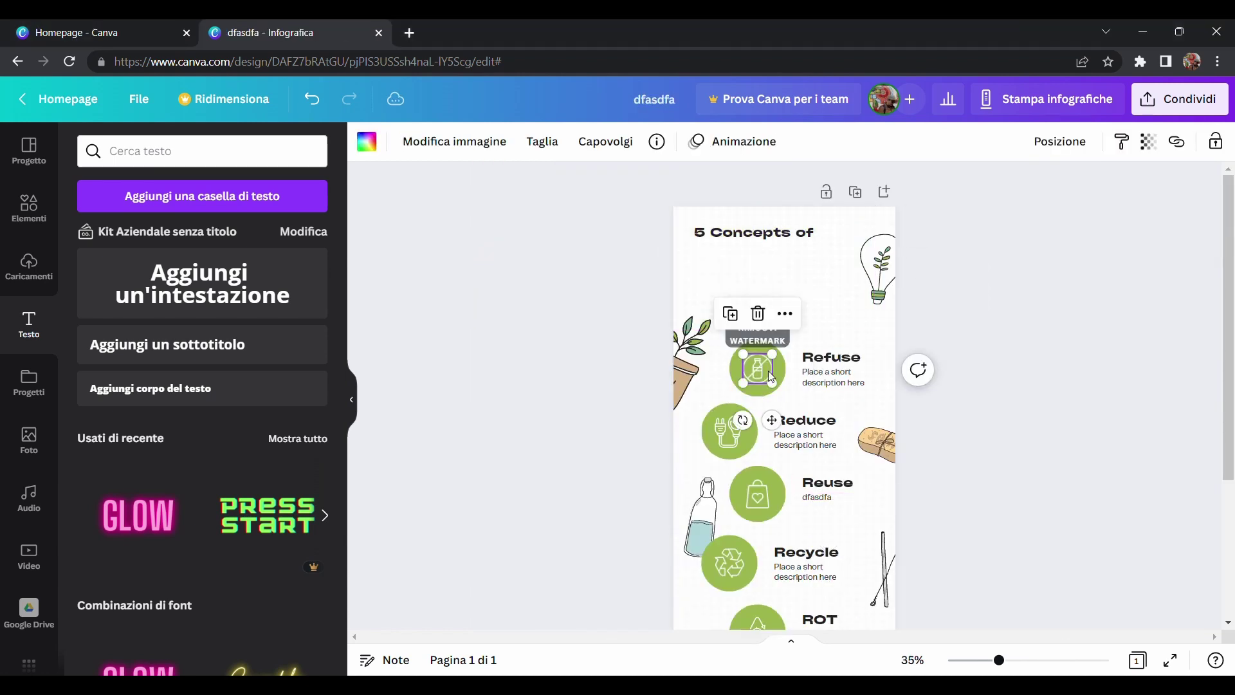
left_click(761, 321)
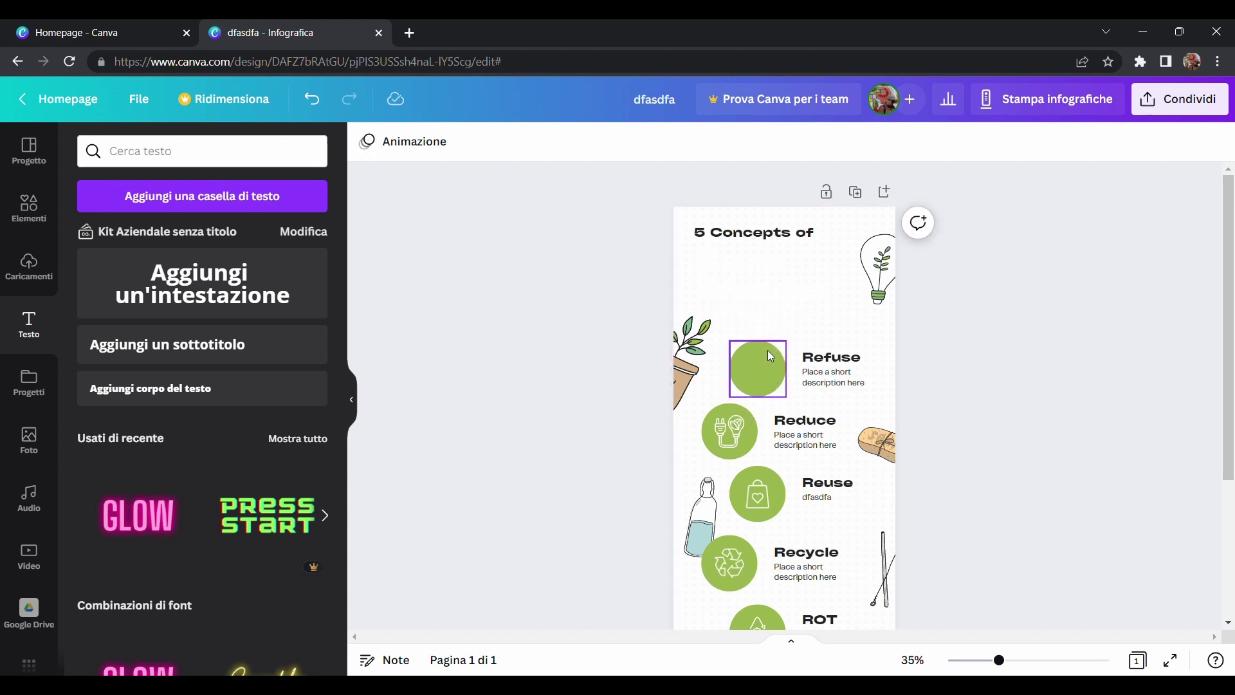
left_click(759, 301)
- Delete the plug-and-bulb icon and the green circle beside Reduce
left_click(755, 425)
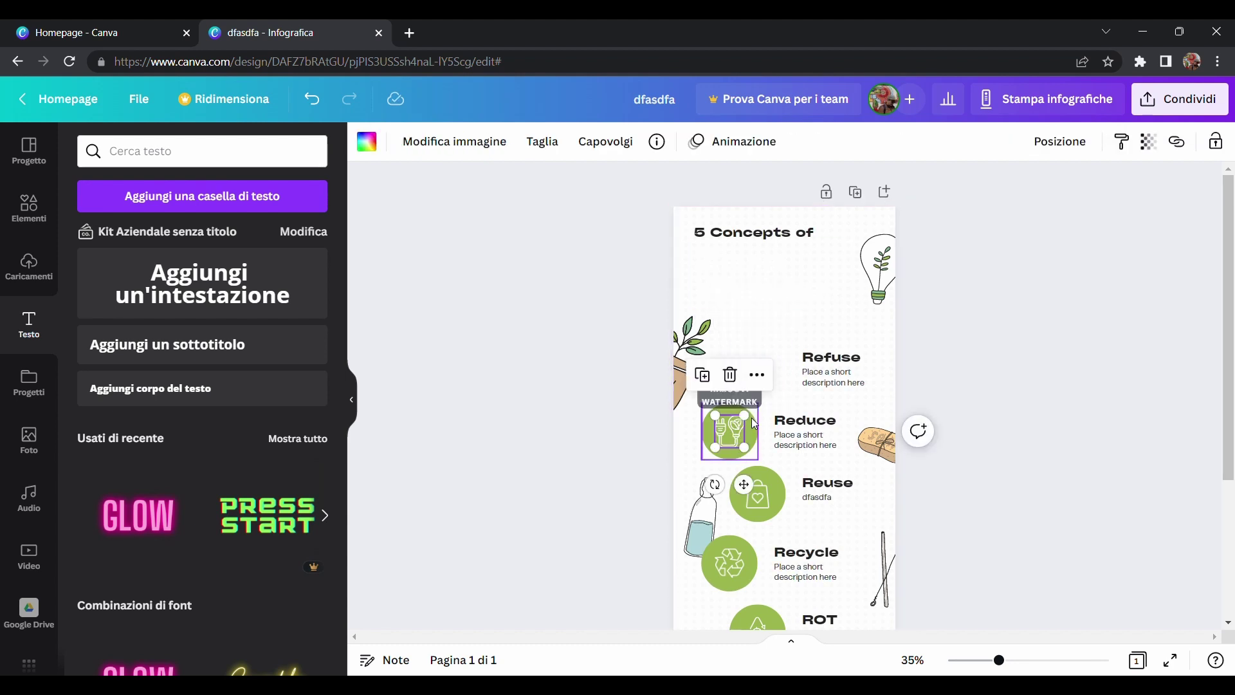
left_click(741, 380)
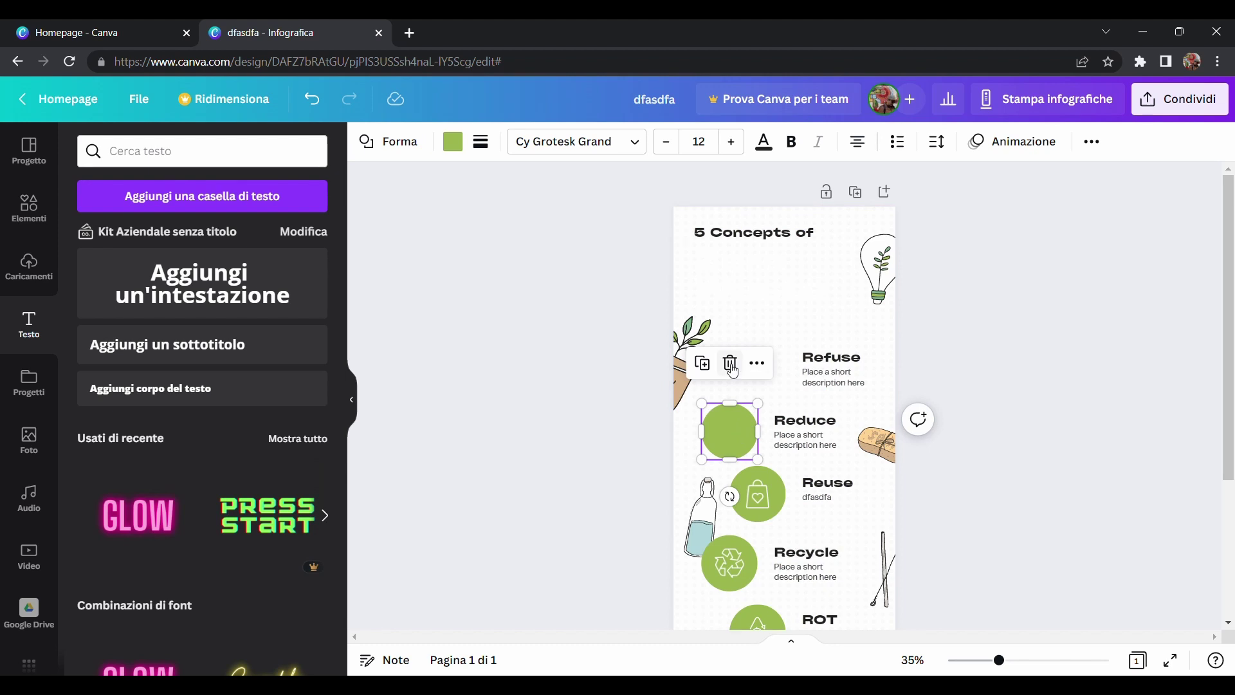
left_click(732, 370)
- Move the potted plant illustration down the page, to the height of the Reduce section
left_click(714, 334)
left_click_drag(713, 330, 715, 384)
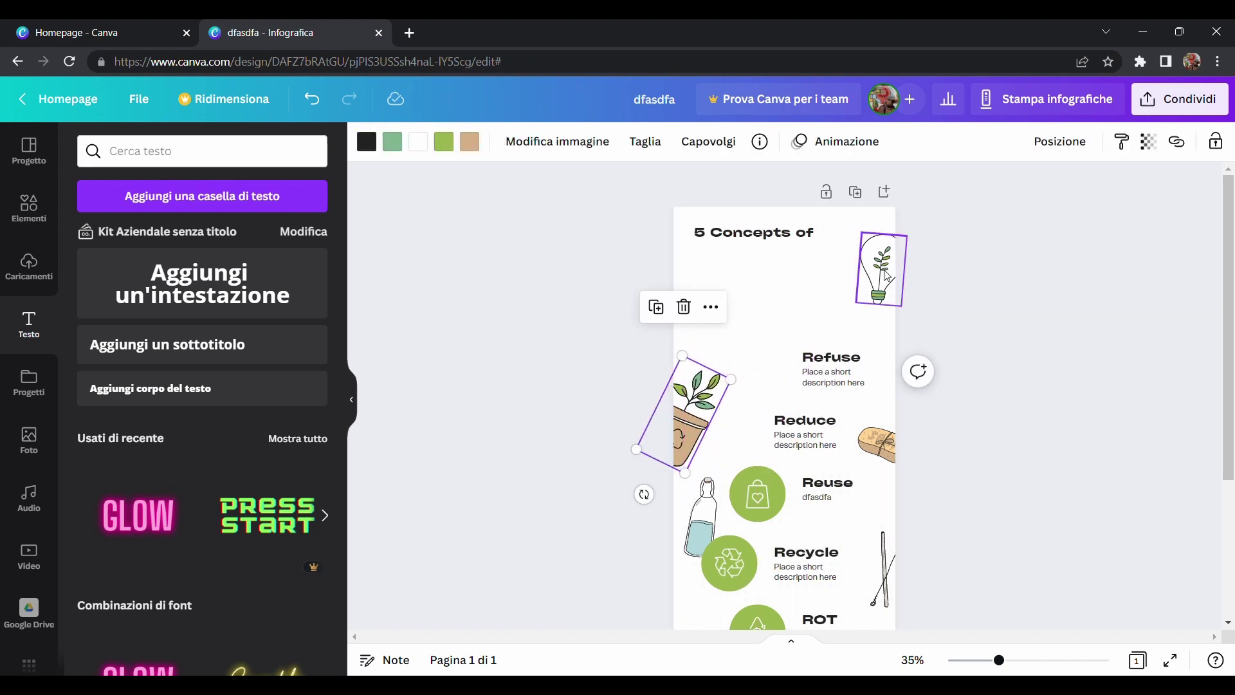
left_click(834, 283)
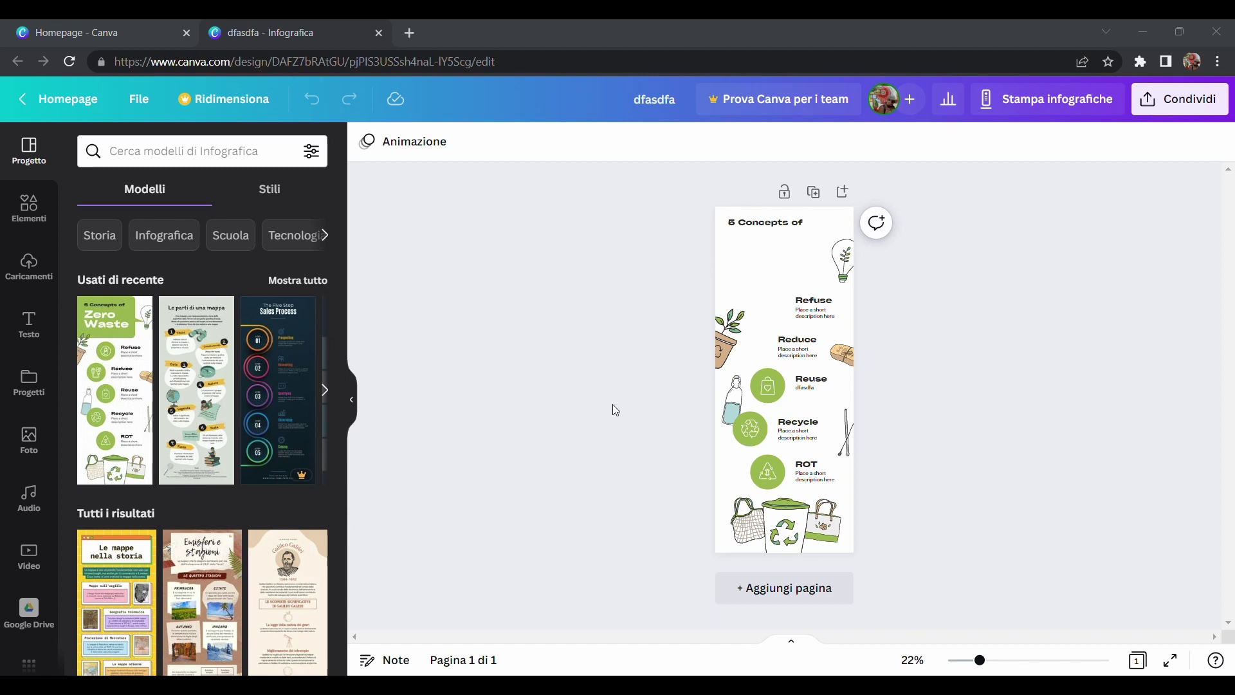
- Delete the "5 Concepts of" heading and the light bulb illustration from the page header
left_click(351, 402)
scroll(676, 483, "up", 3)
left_click(642, 236)
key("Delete")
left_click(757, 308)
key("Delete")
- Try deleting the Refuse heading and undo the deletion
left_click(701, 398)
key("Delete")
left_click(314, 103)
- Add a square shape, stretch it into a wide green banner and tilt it across the page header
left_click(29, 207)
left_click(99, 385)
left_click_drag(728, 380, 770, 379)
left_click_drag(765, 289, 934, 193)
left_click_drag(690, 332, 560, 417)
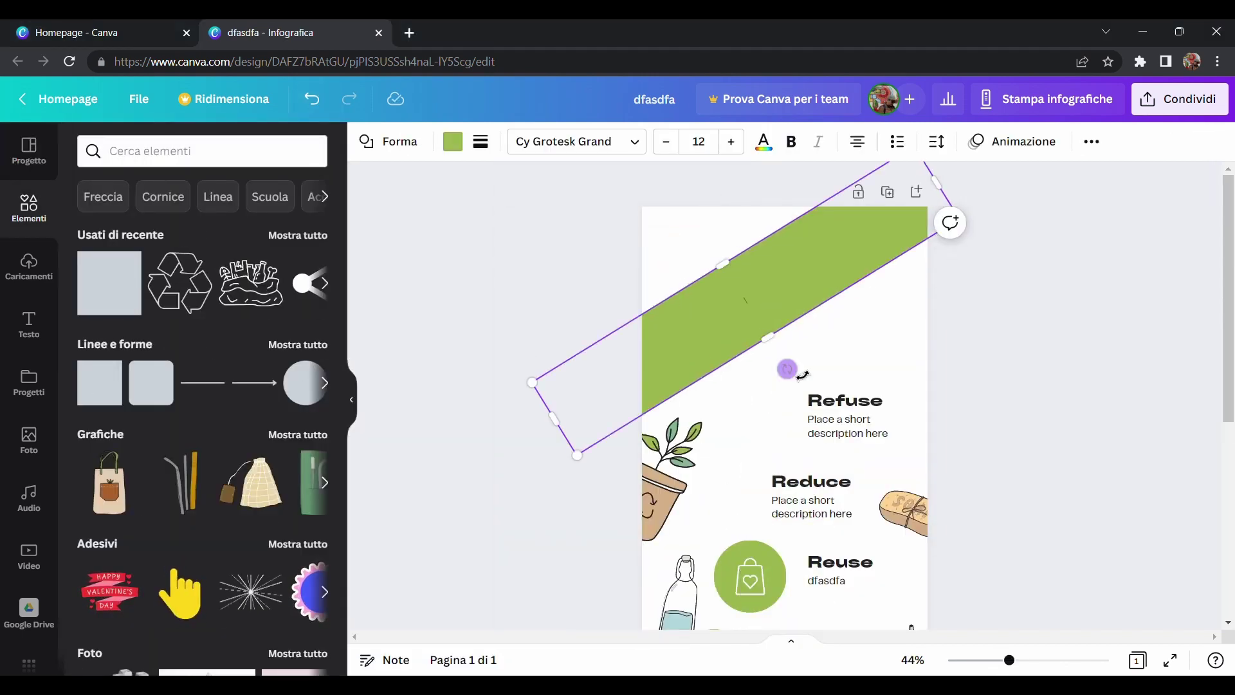
left_click_drag(788, 372, 770, 377)
- Delete the recycling bin and tote bag illustrations at the foot of the page
scroll(757, 267, "down", 2)
left_click_drag(1009, 660, 978, 660)
left_click(785, 518)
key("Delete")
left_click(826, 518)
key("Delete")
- Duplicate the tilted green banner and place the copy across the foot of the page
left_click(797, 245)
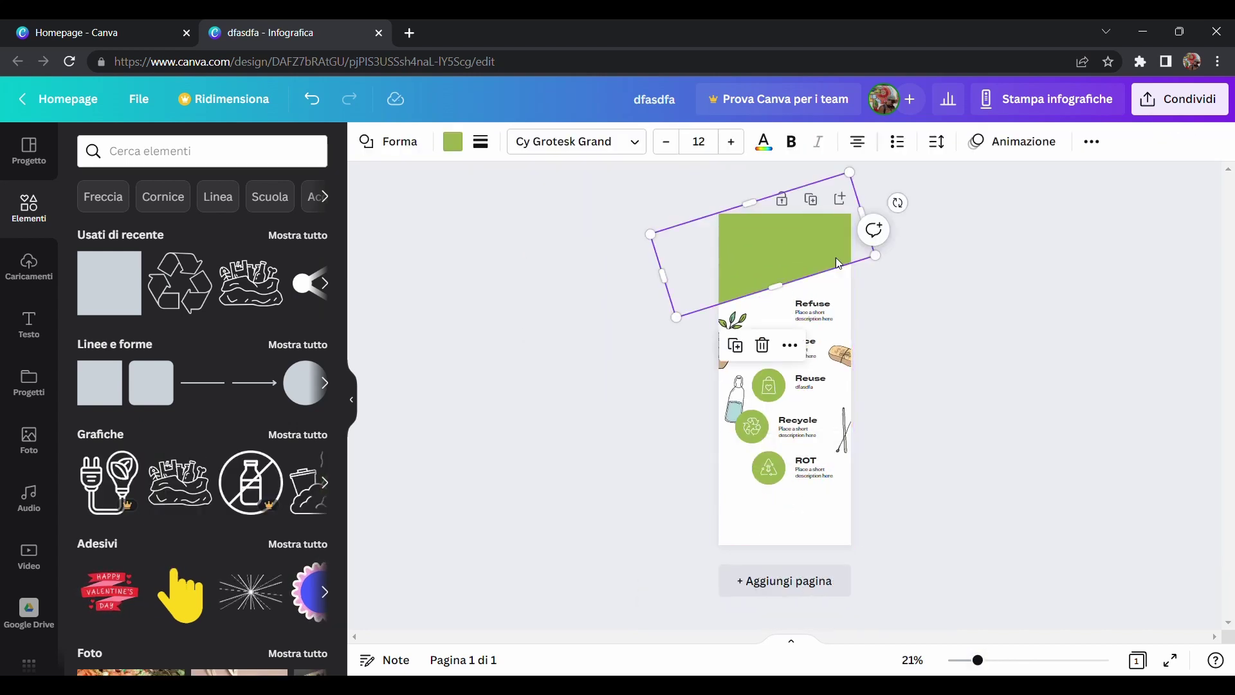
key("ctrl+d")
left_click_drag(797, 244, 812, 540)
- Recolour the header banner with a custom dark green and apply the same colour to the banner at the page foot
left_click(798, 245)
left_click(452, 141)
left_click(94, 221)
left_click_drag(217, 289, 195, 300)
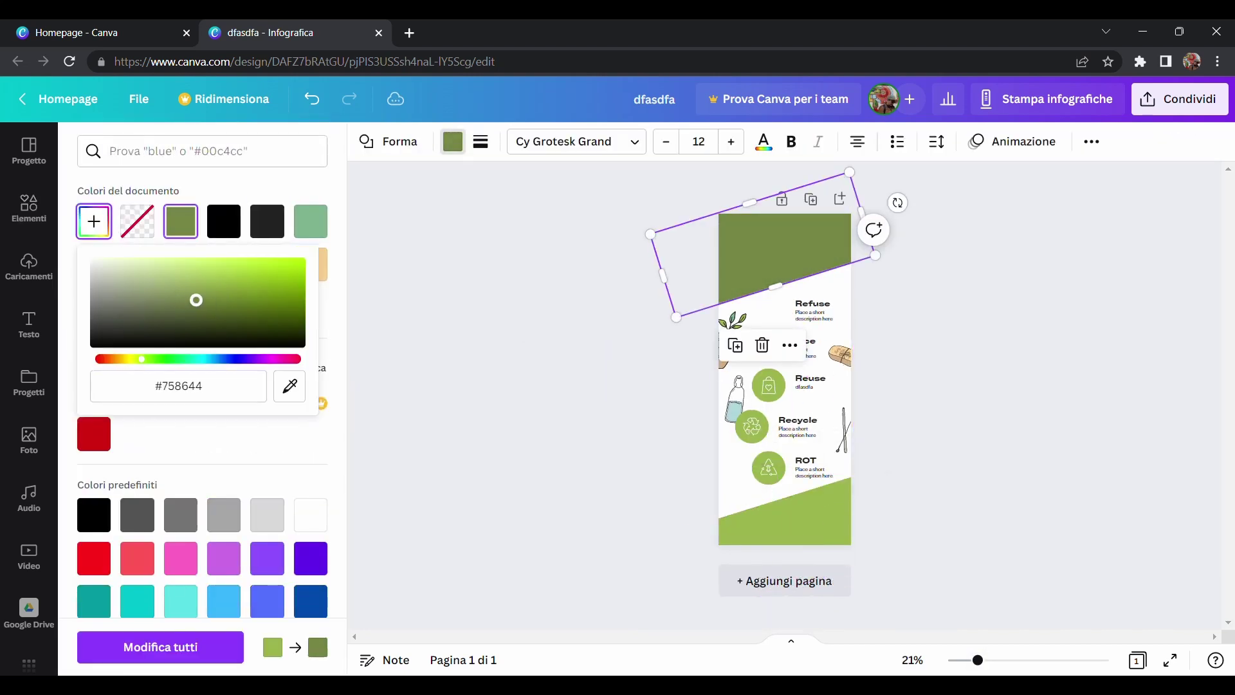
left_click(162, 357)
left_click(785, 518)
left_click(181, 222)
left_click(377, 317)
- Duplicate the dark green header banner and recolour the copy light green to form an accent stripe
left_click(746, 234)
key("ctrl+d")
left_click_drag(751, 205, 821, 544)
left_click(452, 141)
left_click(94, 263)
left_click(964, 349)
- Duplicate the stripe and layer the shapes so light green stripes cross the dark green banners at the page's head and foot
left_click(794, 272)
key("ctrl+d")
left_click(940, 417)
left_click(792, 257)
left_click(795, 269, "shift")
left_click(795, 507, "shift")
left_click(820, 287)
left_click(815, 268)
left_click(823, 289)
- Delete the remaining green icon circles and the object illustrations around the text sections
left_click(297, 235)
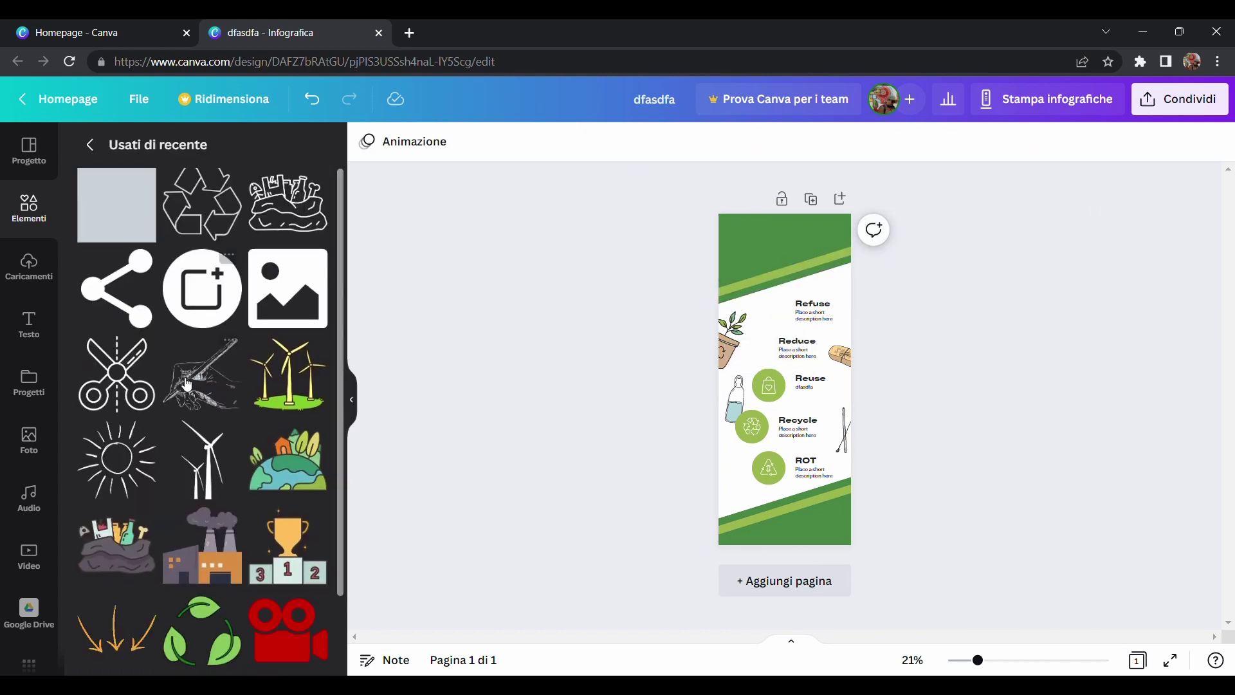
left_click(776, 394)
key("Delete")
left_click(760, 454)
key("Delete")
- Insert the number 1 circle graphic, shrink it and place it beside the Refuse text
scroll(288, 451, "down", 4)
left_click(287, 563)
left_click_drag(810, 407, 785, 382)
left_click_drag(780, 366, 772, 315)
left_click(1048, 659)
left_click_drag(914, 297, 872, 328)
- Move the Reduce heading and description to the left half of the page and right-align both
left_click_drag(894, 365, 569, 429)
scroll(850, 392, "down", 3)
left_click_drag(830, 350, 596, 362)
double_click(706, 143)
left_click(688, 437)
double_click(706, 143)
- Shift the Reuse heading and description left to line up with the Refuse text
scroll(725, 457, "down", 1)
left_click_drag(871, 483, 828, 484)
left_click_drag(868, 526, 824, 526)
- Move the Recycle heading and description to the left half of the page and right-align both
scroll(824, 488, "down", 3)
left_click_drag(836, 463, 598, 384)
scroll(637, 438, "up", 3)
scroll(636, 438, "down", 2)
left_click_drag(836, 605, 546, 536)
left_click(588, 454)
double_click(704, 142)
left_click_drag(636, 559, 712, 539)
double_click(705, 141)
- Nudge the number 1 circle into place and position a reduced number 2 circle graphic to the right of the Reduce text
scroll(712, 539, "up", 6)
mouse_move(682, 437)
left_mouse_down()
mouse_move(651, 433)
mouse_move(662, 433)
left_mouse_up()
scroll(662, 433, "down", 1)
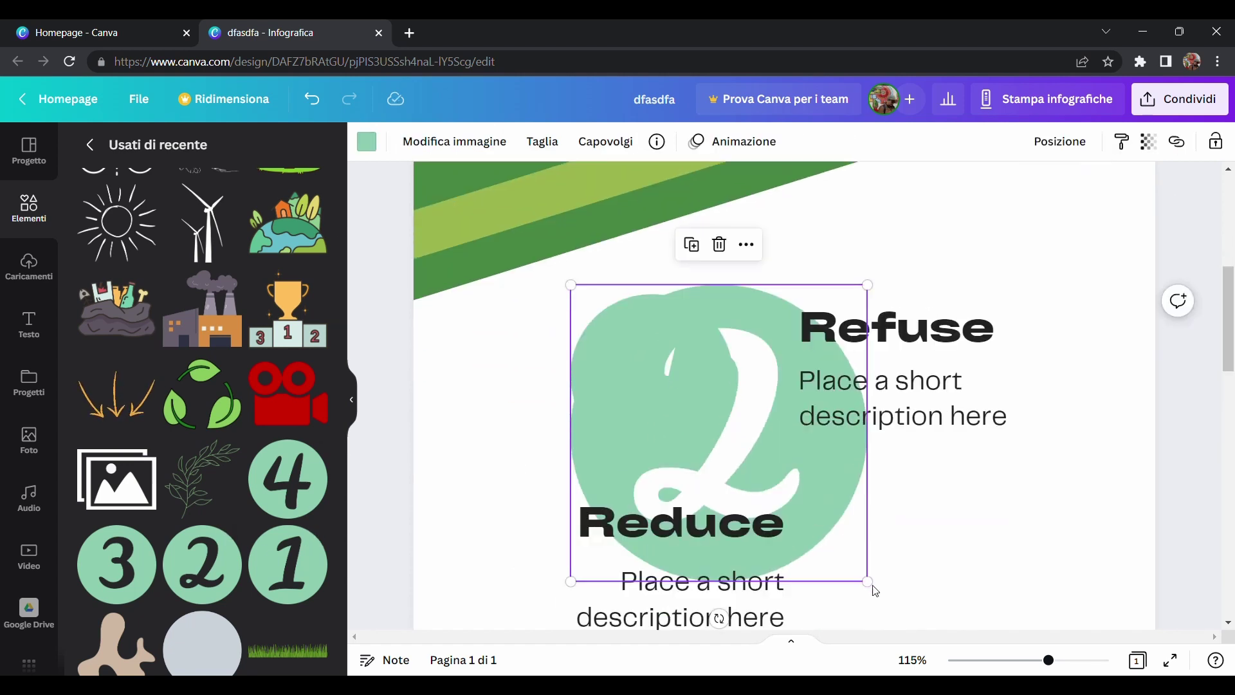
left_click_drag(867, 580, 742, 456)
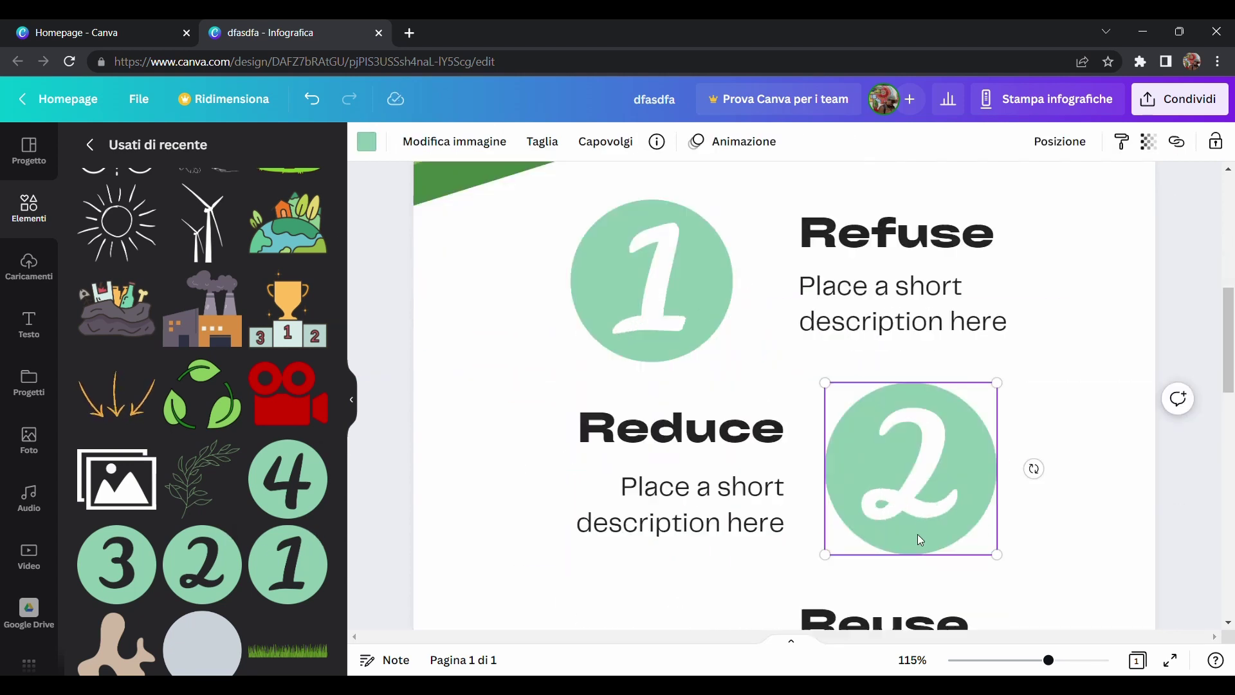
scroll(918, 538, "down", 1)
left_click_drag(926, 441, 938, 446)
- Insert the number 3 circle graphic, shrink it and place it to the left of the Reuse text
scroll(938, 447, "down", 4)
left_click(117, 564)
left_click_drag(636, 469, 777, 325)
left_click_drag(786, 308, 835, 415)
left_click_drag(921, 367, 663, 402)
scroll(662, 444, "down", 1)
left_click_drag(683, 444, 682, 478)
- Insert the number 4 circle graphic, shrink it and place it to the right of the Recycle text
left_click(287, 478)
left_click_drag(772, 512, 710, 624)
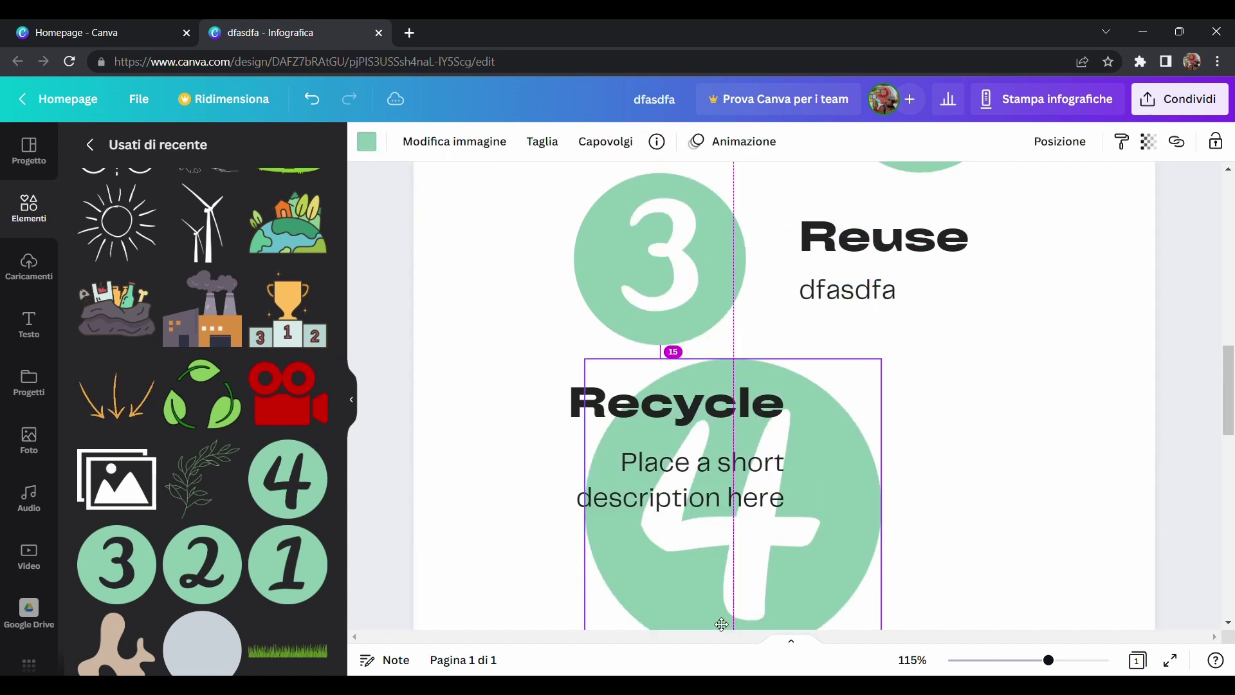
scroll(714, 578, "down", 3)
left_click_drag(871, 496, 745, 369)
scroll(721, 418, "up", 3)
left_click_drag(670, 524, 932, 530)
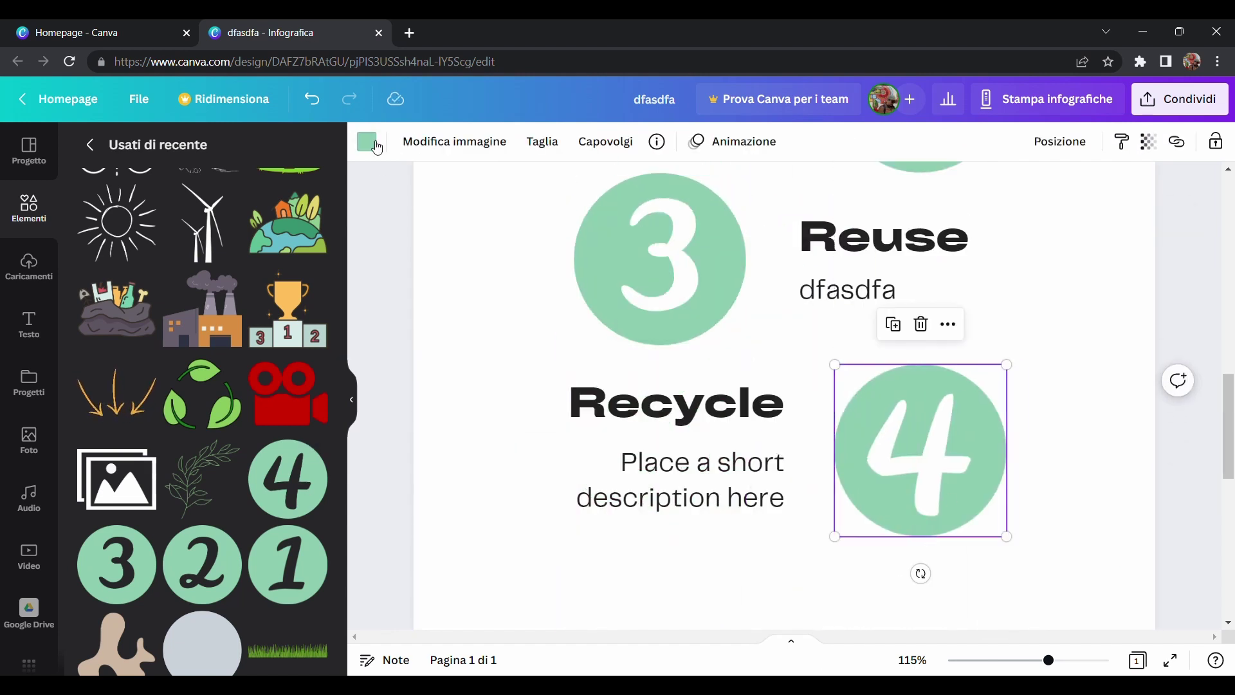
- Recolour the four number circles with the light green used in the banner stripes
left_click(368, 144)
left_click(311, 225)
left_click(660, 259)
left_click(320, 233)
scroll(708, 322, "up", 3)
left_click(921, 326)
left_click(311, 225)
left_click(629, 204)
left_click(311, 225)
scroll(879, 276, "down", 8)
left_click(879, 276)
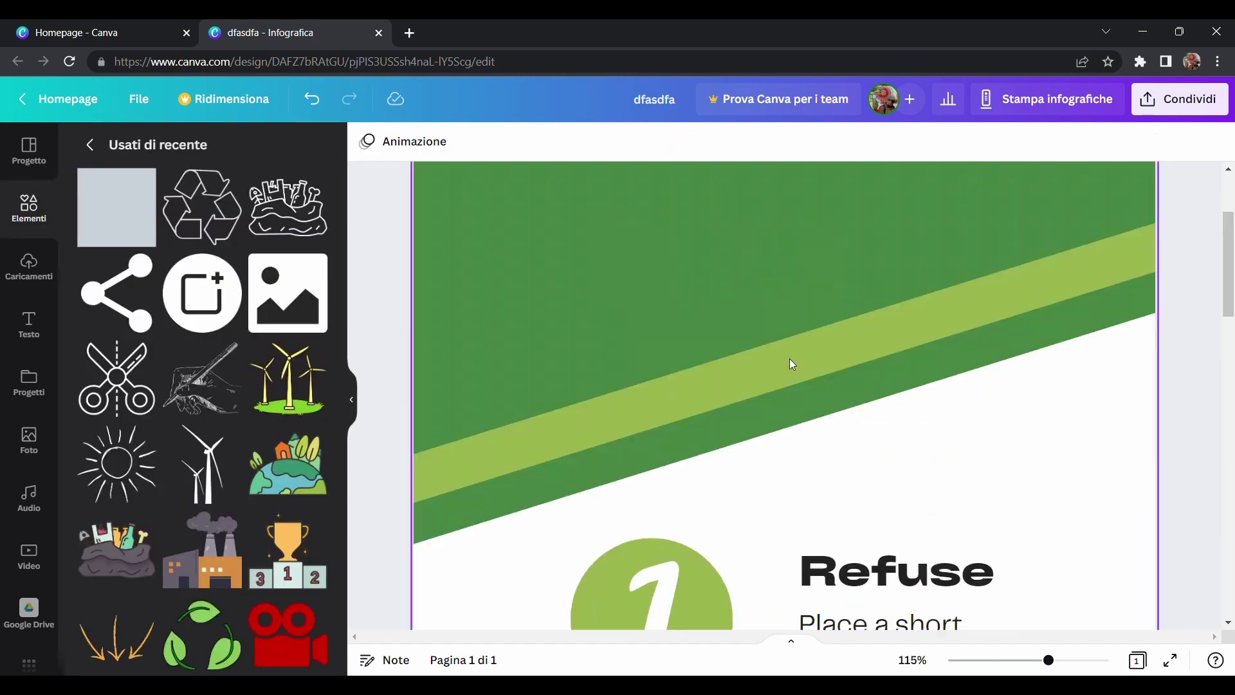
- Search the elements for "erba" and insert the strip of green grass
left_click(90, 144)
left_click(163, 153)
type("erba")
key("Return")
scroll(725, 430, "down", 15)
left_click_drag(1049, 660, 1006, 659)
left_click(307, 322)
- Resize and tilt the grass strip and set it along the sloping upper edge of the page-foot banner
scroll(784, 386, "down", 2)
left_click_drag(784, 225, 794, 387)
left_click_drag(808, 431, 798, 463)
left_click_drag(769, 462, 793, 489)
left_click_drag(817, 462, 729, 528)
left_click_drag(742, 456, 784, 435)
left_click_drag(741, 465, 874, 419)
- Duplicate the grass strip and align the copy so the grass covers the banner's whole sloping edge
key("ctrl+d")
left_click_drag(858, 467, 857, 458)
left_click_drag(796, 536, 799, 534)
left_click(541, 404)
- Add the recently used long-leaf branch beneath the Recycle text, make it semi-transparent and send it to the back
left_click(282, 151)
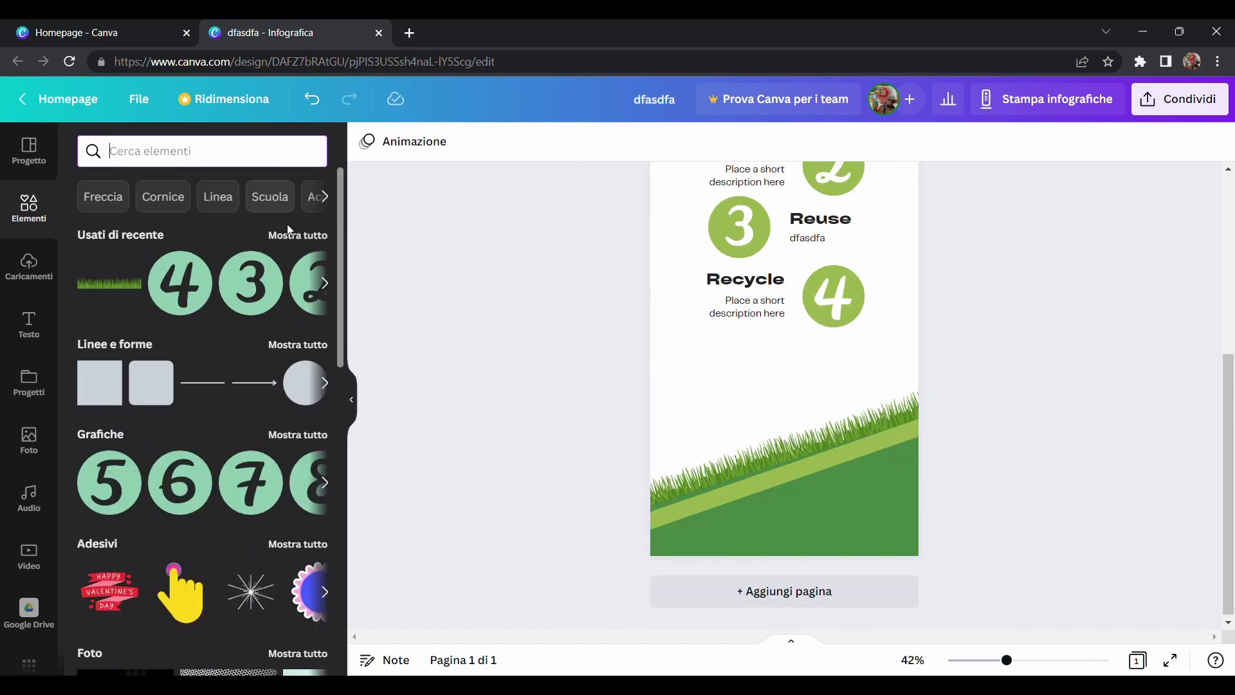
left_click(297, 234)
scroll(207, 407, "down", 5)
left_click(201, 444)
left_click_drag(1064, 208, 1042, 207)
left_click(1059, 141)
left_click(965, 222)
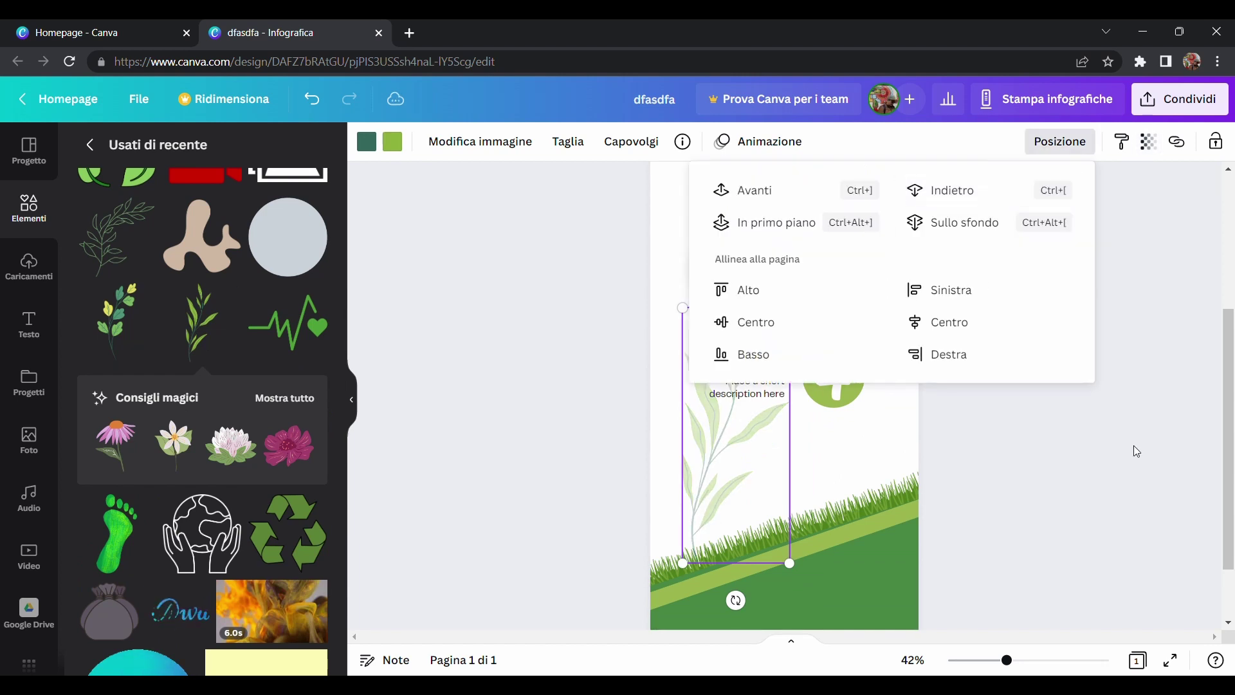
left_click(1133, 449)
- Add the yellow-and-green leaf branch near the number 4 circle, send it to the back and set its transparency to 39
left_click(116, 321)
left_click_drag(785, 290, 865, 396)
left_click(1060, 141)
left_click(965, 222)
left_click(1148, 142)
left_click(1055, 206)
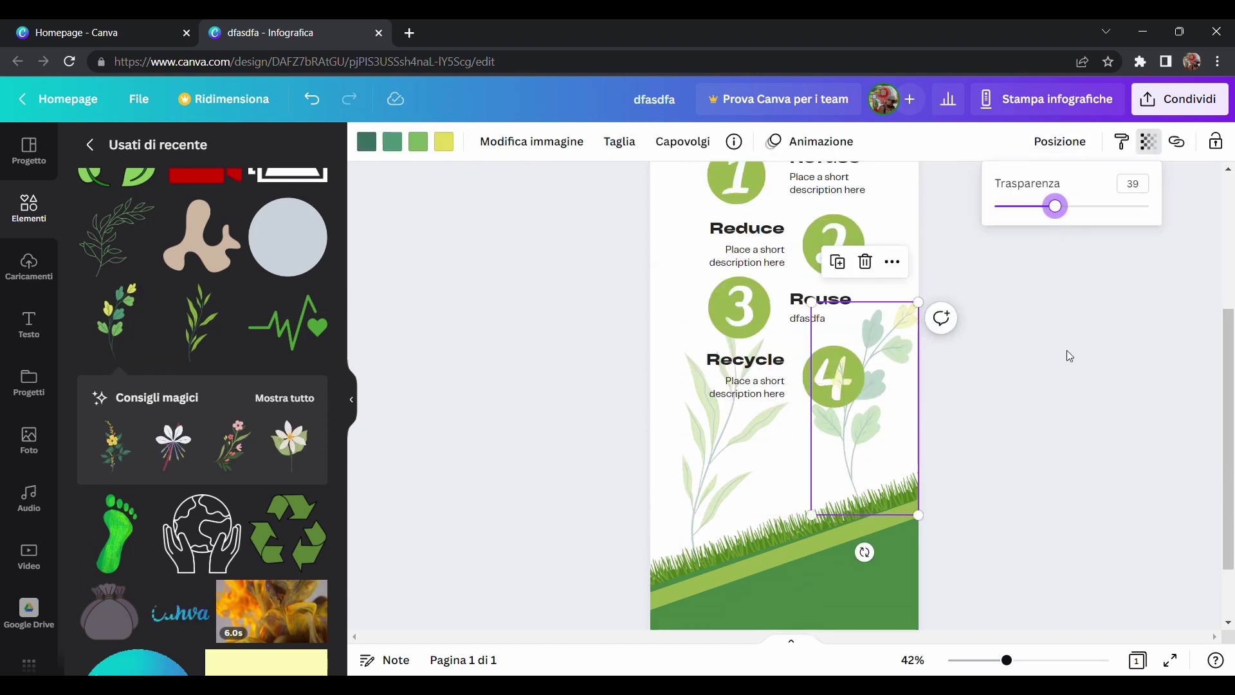
- Replace the Refuse heading with "Evita i prodotti monouso", reduce its font size and set its font to EDO
scroll(901, 367, "up", 1)
scroll(777, 386, "down", 1)
scroll(815, 257, "up", 1)
left_click(816, 240)
left_click(513, 141)
left_click(512, 141)
left_click(513, 141)
left_click(423, 141)
left_click(160, 485)
- Replace the description in section 1 with "Acquista prodotti riutilizzabili invece di quelli monouso"
left_click(866, 263)
left_click(865, 263)
type("Acq")
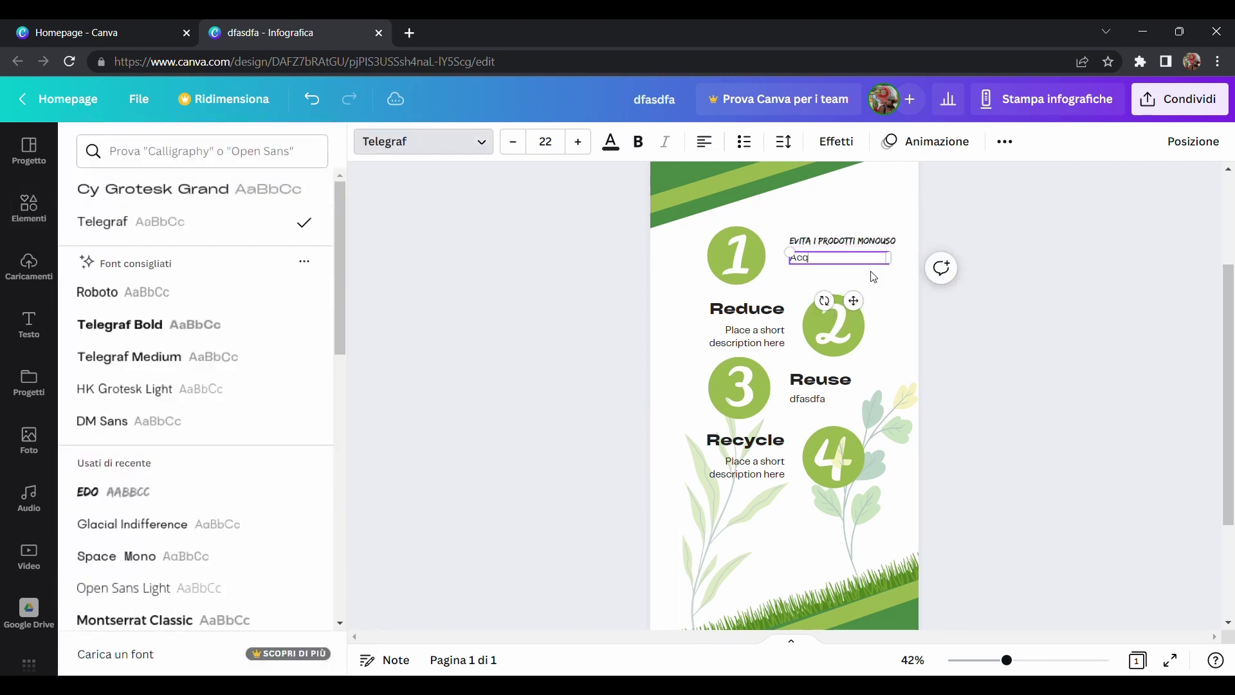
key("Escape")
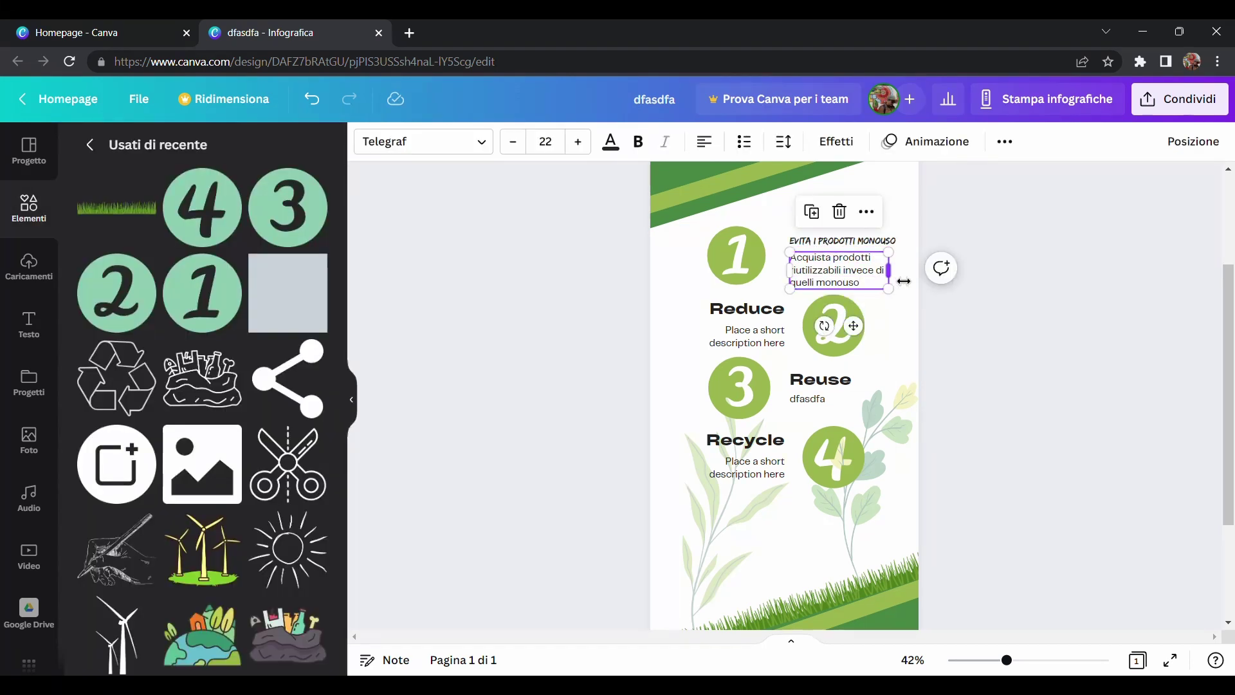
- Replace the Reduce heading with "Imballaggi ecocompatibili", reduce its font size and set its font to EDO
double_click(747, 309)
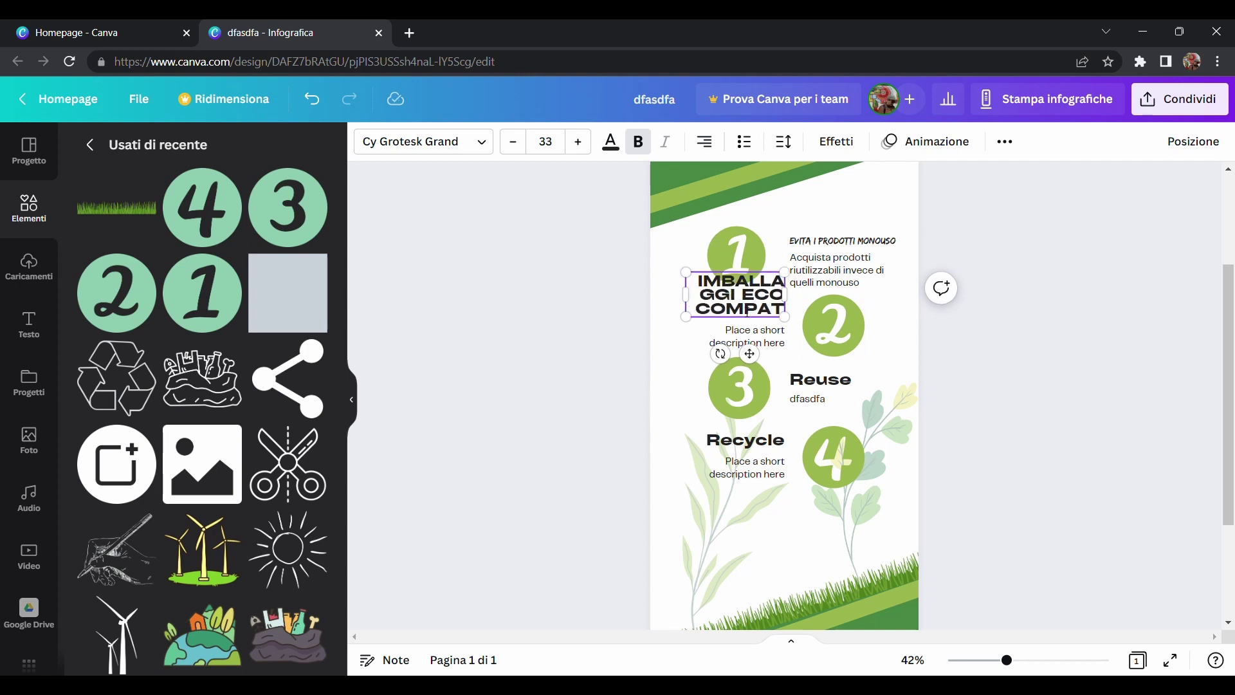
key("BackSpace")
left_click(514, 143)
left_click(423, 142)
left_click(116, 221)
left_click(576, 141)
key("Escape")
- Move the circles and texts of sections 4, 3 and 2 down to widen the spacing between the sections
scroll(987, 484, "down", 1)
left_click_drag(833, 376, 834, 437)
left_click_drag(722, 403, 723, 471)
left_click_drag(762, 362, 762, 430)
left_click_drag(740, 309, 740, 351)
mouse_move(820, 320)
left_mouse_down()
mouse_move(817, 372)
mouse_move(820, 342)
left_mouse_up()
left_click_drag(752, 256, 753, 277)
left_click_drag(833, 248, 833, 258)
left_click_drag(775, 226, 775, 246)
- Replace the description in section 2 with "Scegli sempre prodotti con imballaggi sostenibili" and adjust its position under the heading
scroll(775, 245, "up", 1)
triple_click(748, 362)
type("Scegli sempre prodotti con imballaggi sostenibili")
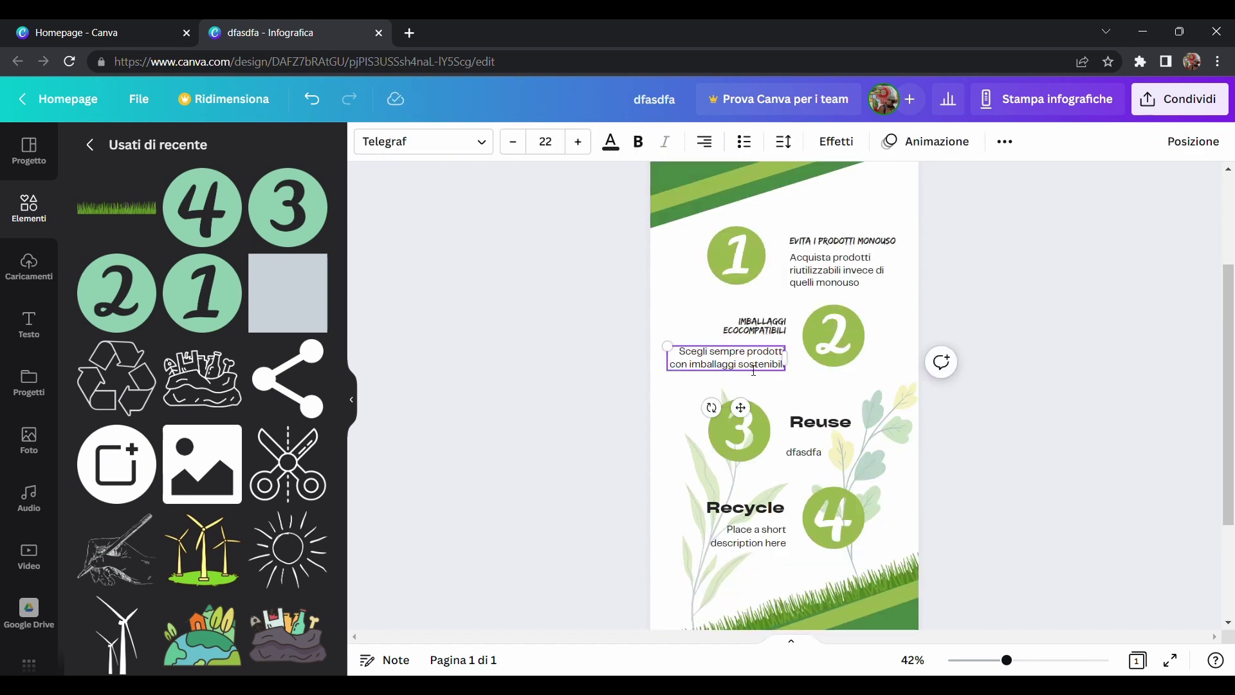
left_click_drag(753, 371, 755, 363)
left_click(995, 444)
- Replace the description in section 3 with "Separa i rifiuti per facilitare il loro riciclo" and align it under the heading
scroll(995, 444, "down", 1)
triple_click(804, 371)
type("Separa i rifiuti")
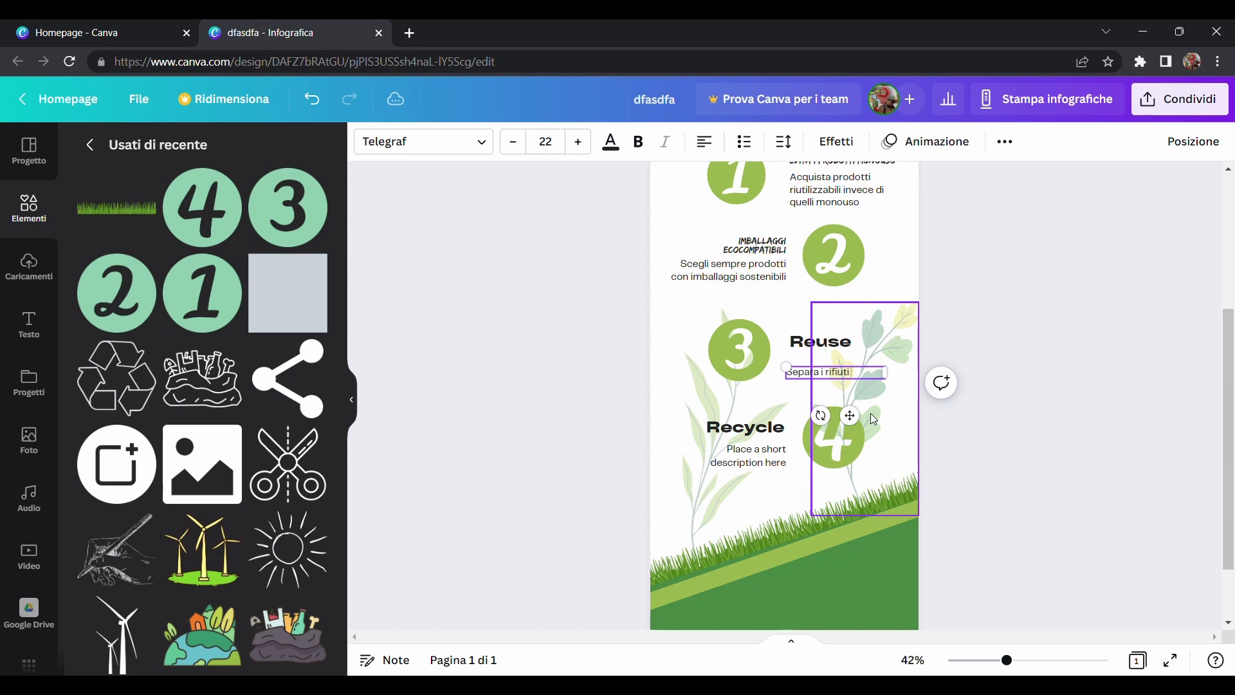
type(" per facilitare il loro riciclo")
left_click_drag(850, 427, 854, 417)
- Replace the Reuse heading with "RACCOLTA DIFFERENZIATA" and set its font to EDO
triple_click(827, 344)
type("RACCOLTA DIFFERENZIATA")
left_click_drag(790, 298, 861, 346)
left_click(422, 140)
left_click(127, 222)
- Increase the font size of the section 2 and section 1 headings
left_click(755, 245)
left_click(577, 141)
scroll(824, 318, "up", 2)
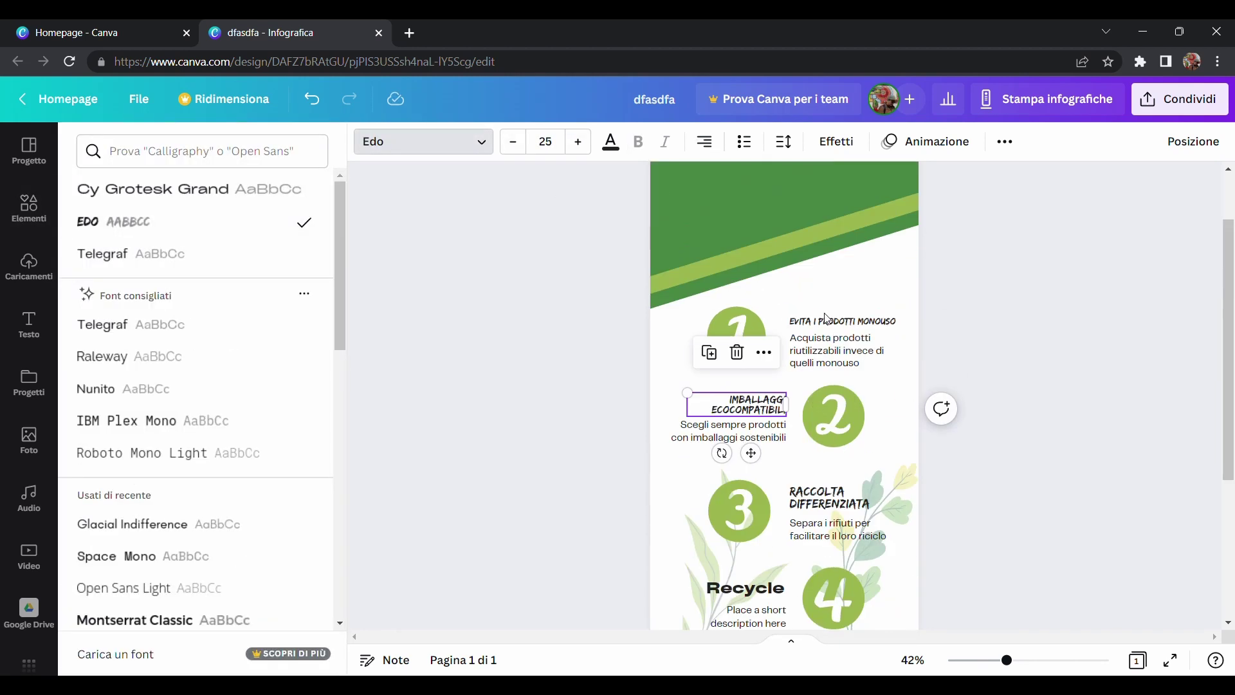
key("ctrl+y")
key("ctrl+y")
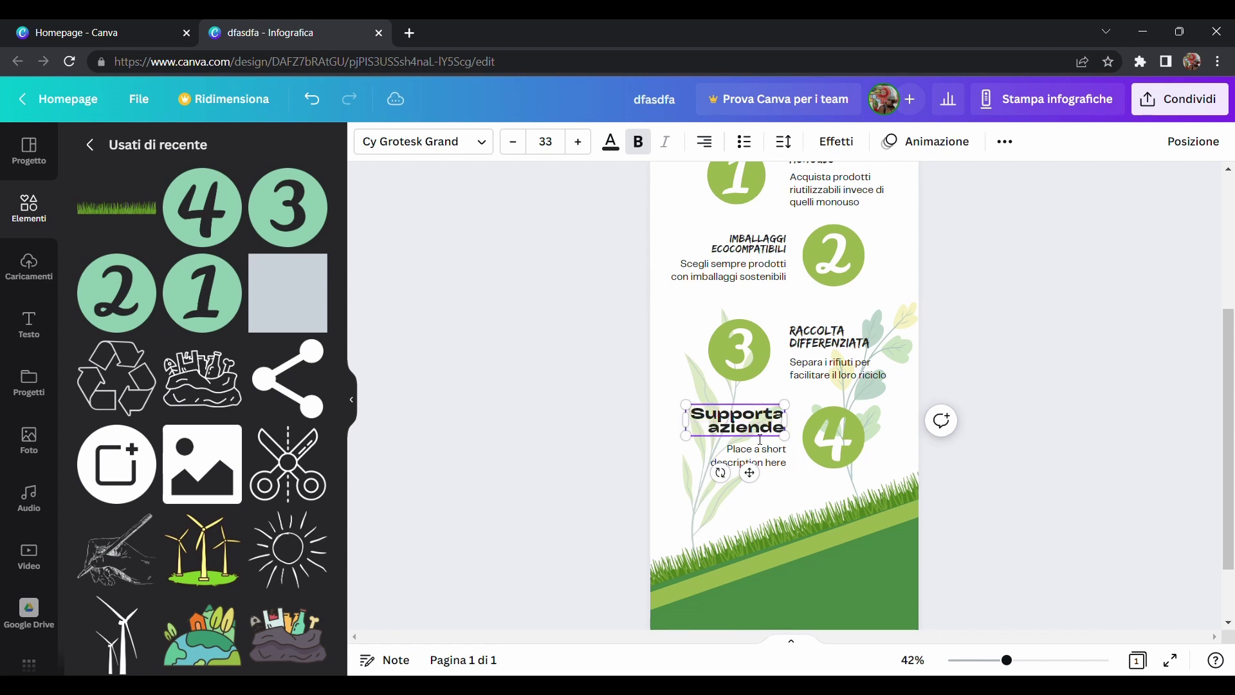
- Replace the Recycle heading with "Supporta aziende eco-friendly" in EDO and its description with "Acquista prodotti da aziende impegnate nella sostenibilità ambientale"
key("ctrl+y")
key("ctrl+y")
key("ctrl+y")
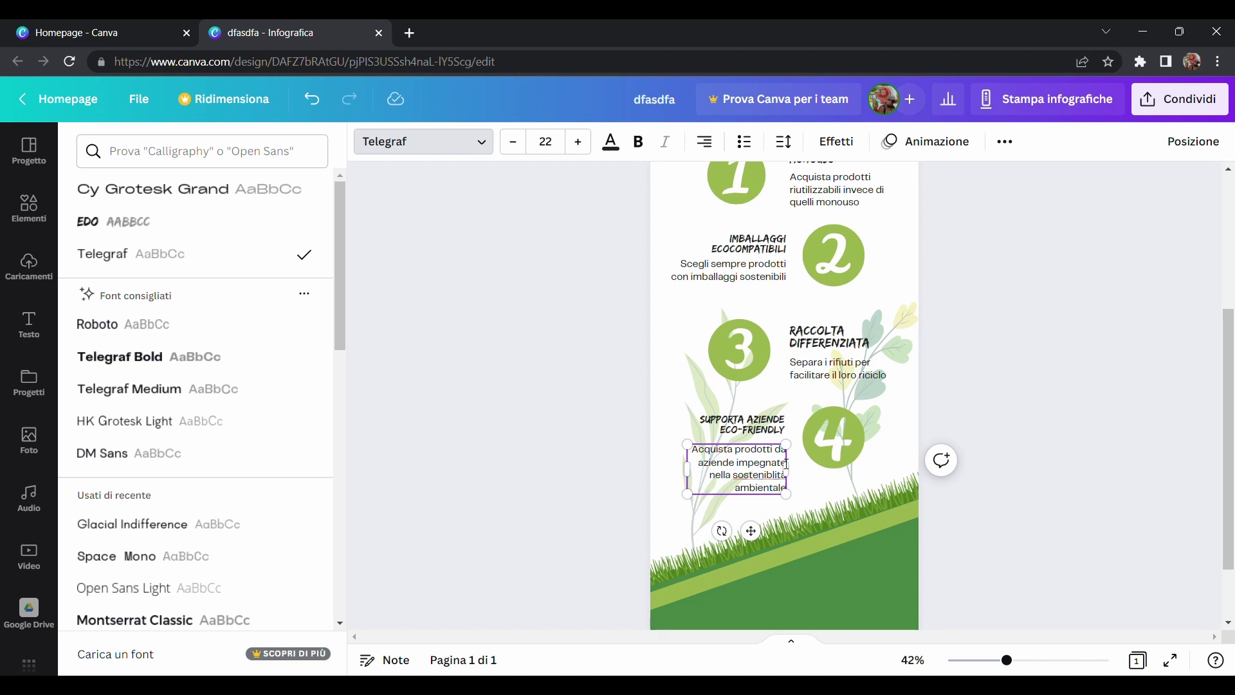
- Widen the section 4 description to fit three lines and make the long-leaf branch more transparent
key("ctrl+y")
key("ctrl+y")
key("ctrl+y")
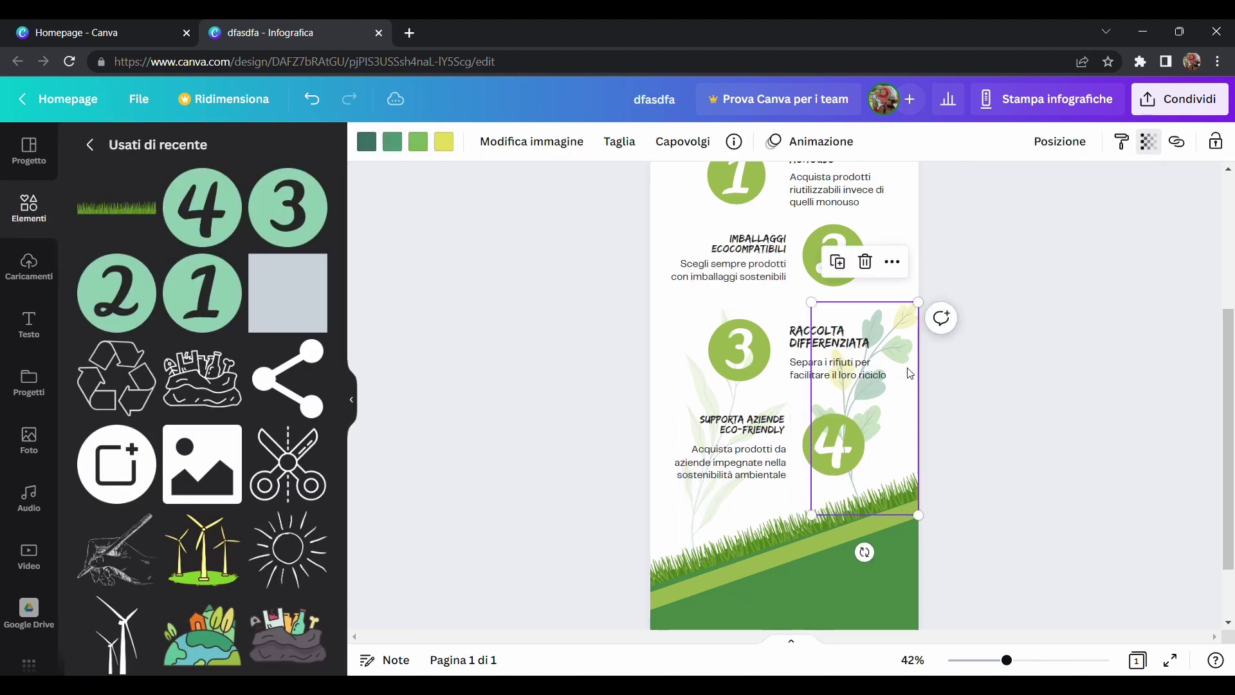
- Make the yellow-and-green branch more transparent and add the recently used beige blob shape over the top banner
key("ctrl+y")
key("ctrl+y")
key("ctrl+y")
key("ctrl+y")
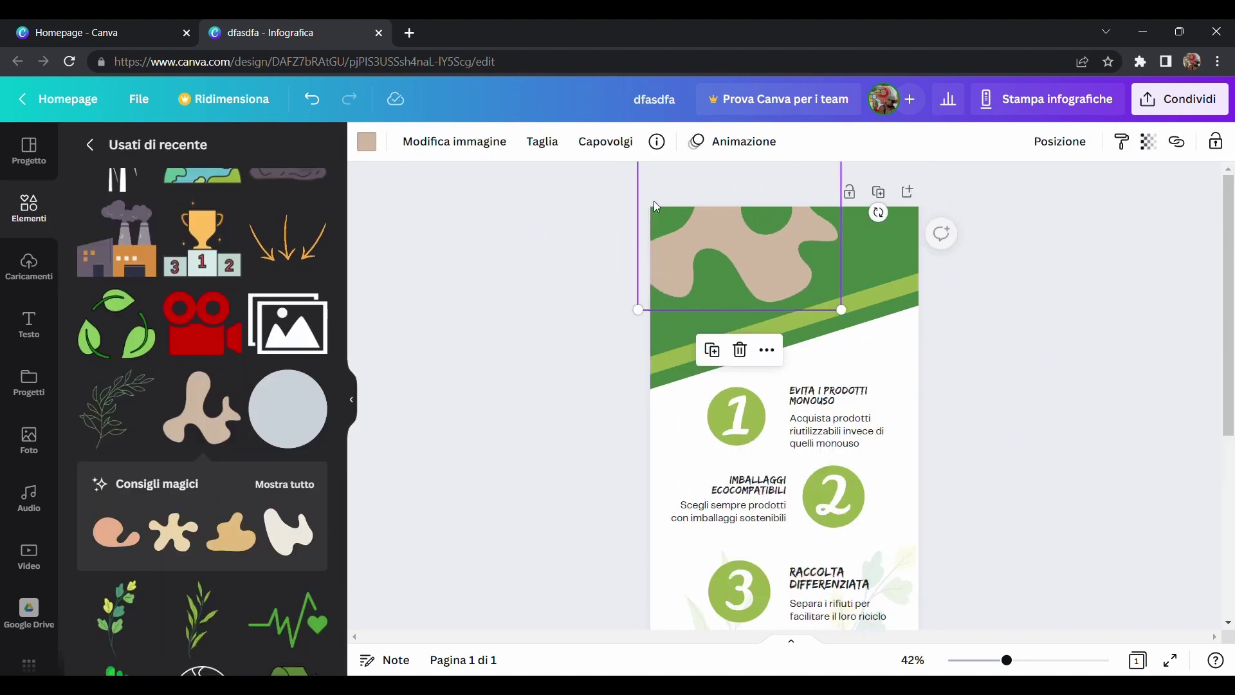
- Recolour the top banner a darker green and the blob on it a lighter green
key("ctrl+y")
key("ctrl+y")
key("ctrl+y")
key("ctrl+y")
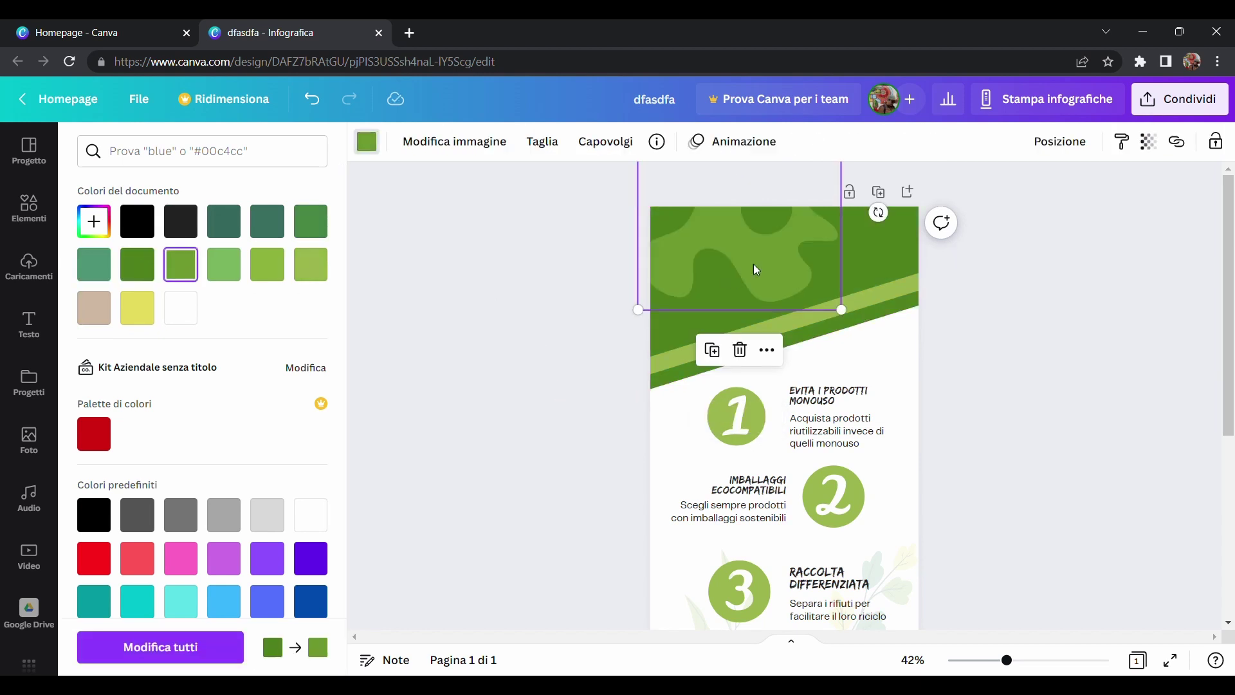
- Place a copy of the green blob over the bottom banner, rotated diagonally
key("ctrl+y")
key("ctrl+y")
key("ctrl+y")
key("ctrl+y")
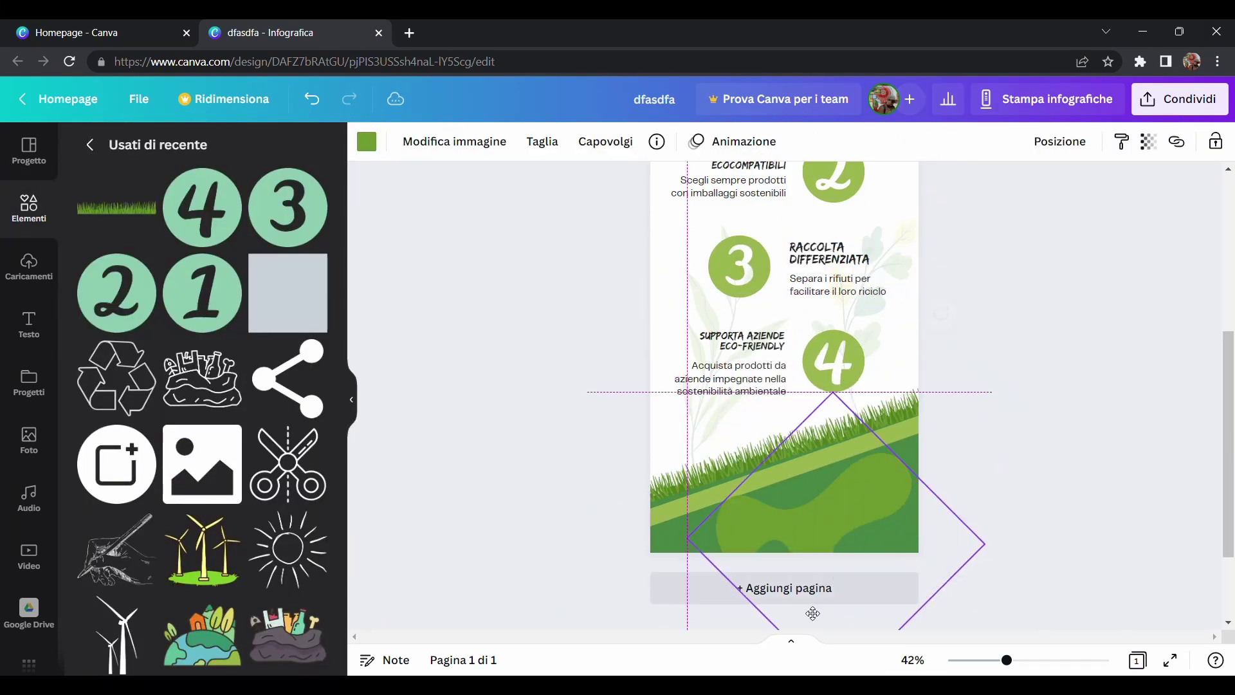
- Recolour the bottom banner the same darker green as the top banner
scroll(878, 303, "down", 5)
left_click(739, 470)
left_click(448, 144)
scroll(1032, 380, "up", 5)
- Add a subtitle text reading "RIDUCIAMO I RIFIUTI" on the top banner, set its font to Gliker and enlarge it over two lines
left_click(29, 324)
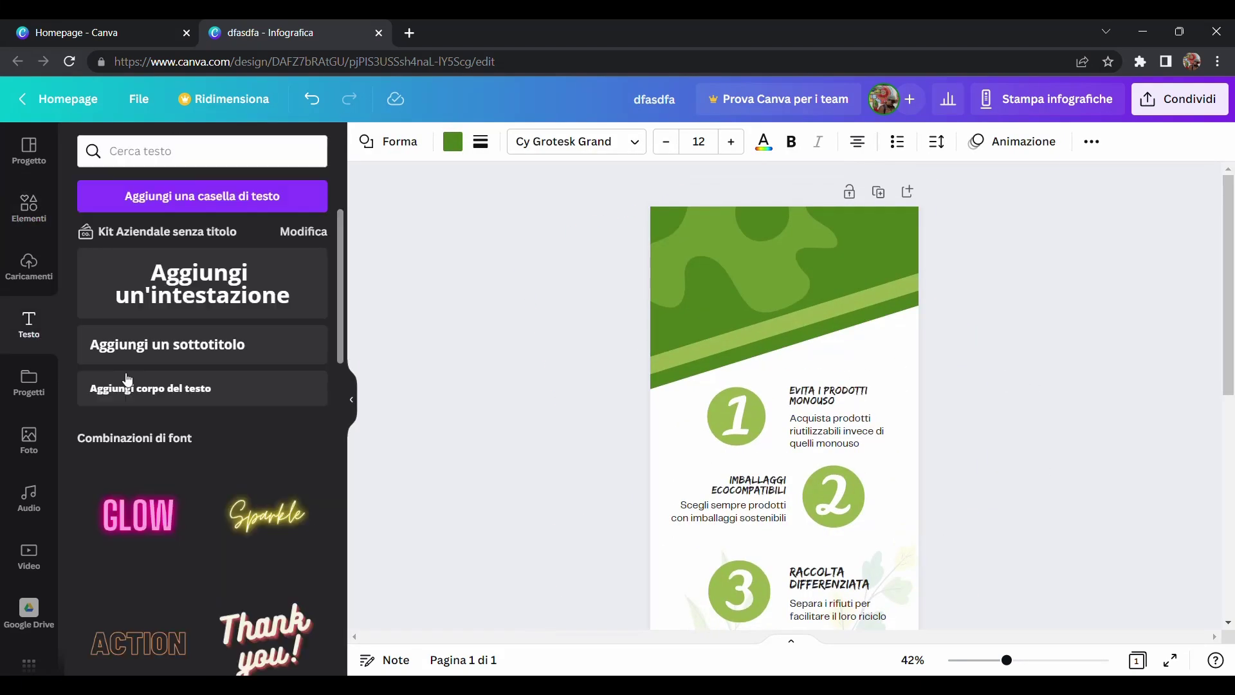
left_click(127, 344)
left_click_drag(785, 469, 785, 297)
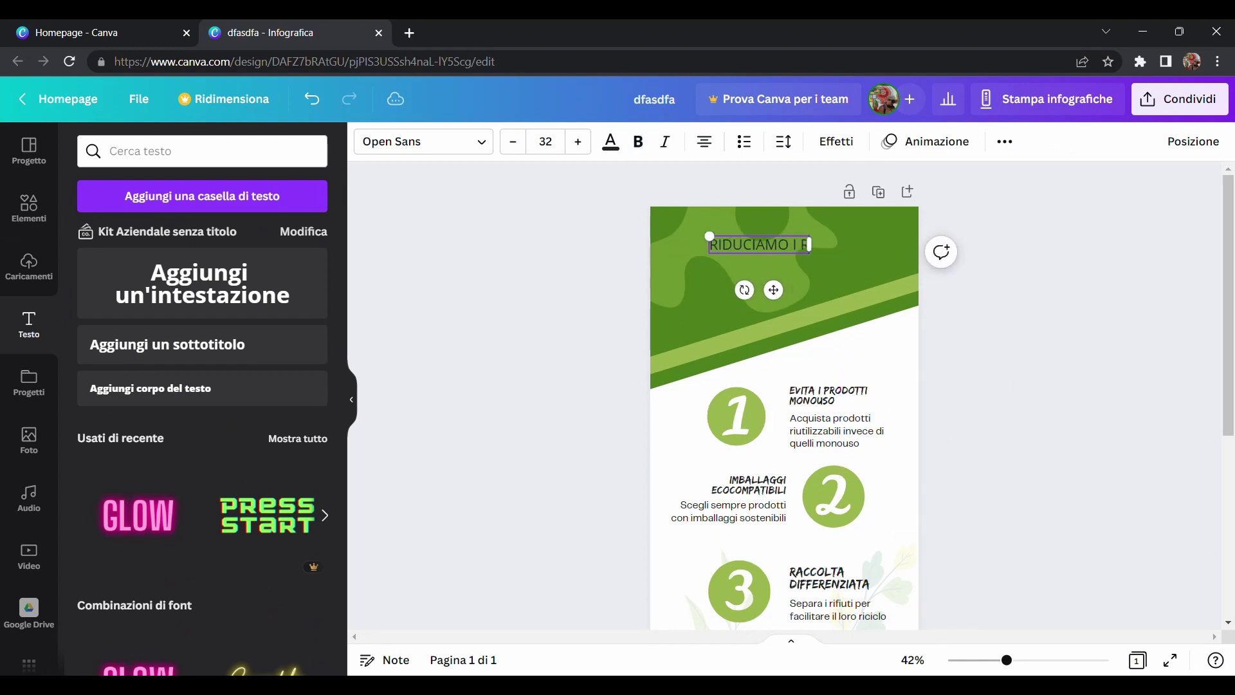
left_click(645, 135)
left_click(423, 142)
left_click_drag(712, 247, 856, 297)
left_click(161, 485)
key("BackSpace")
- Apply a light shadow effect to the "RIDUCIAMO I RIFIUTI" title and adjust its line spacing and text box width
left_click(835, 141)
left_click(198, 248)
left_click(306, 504)
left_click(245, 477)
left_click(1025, 400)
left_click(762, 257)
left_click(783, 142)
left_click_drag(897, 258, 860, 259)
- Add a body text reading "in 4 step" beneath the title and set its font to Gliker
left_click(141, 390)
type("in 4 step")
left_click(422, 142)
left_click(199, 256)
left_click(777, 301)
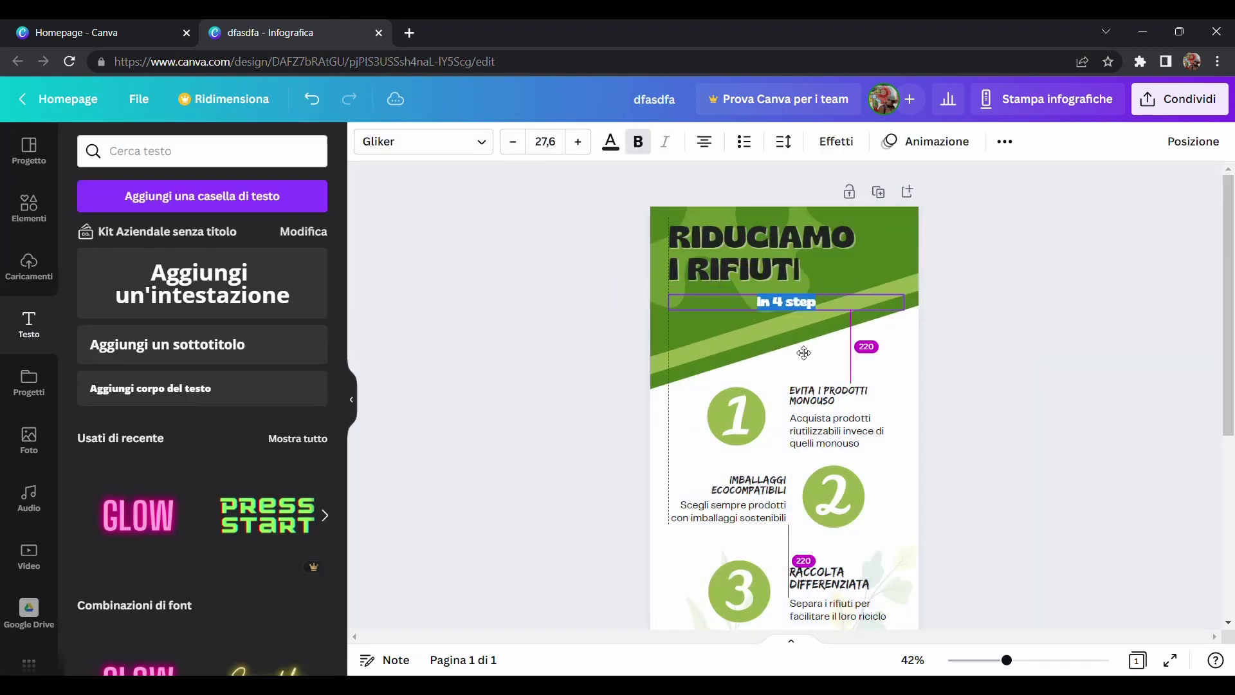
- Colour the "in 4 step" text yellow and give it a dark shadow effect
left_click(610, 142)
left_click(310, 264)
left_click(835, 142)
left_click(199, 248)
left_click(308, 507)
left_click(835, 142)
left_click(835, 141)
left_click(315, 515)
left_click(135, 279)
left_click(1031, 416)
- Check the finished infographic from end to end and download it as a PDF
mouse_move(1007, 660)
left_mouse_down()
mouse_move(1045, 660)
mouse_move(1019, 660)
left_mouse_up()
scroll(1178, 267, "up", 7)
scroll(1152, 433, "down", 12)
scroll(1174, 438, "up", 12)
left_click(1178, 99)
left_click(979, 302)
left_click(1045, 421)
- Open the downloaded dfasdfa.pdf and look through the exported infographic
left_click(96, 651)
left_click_drag(1227, 270, 1222, 303)
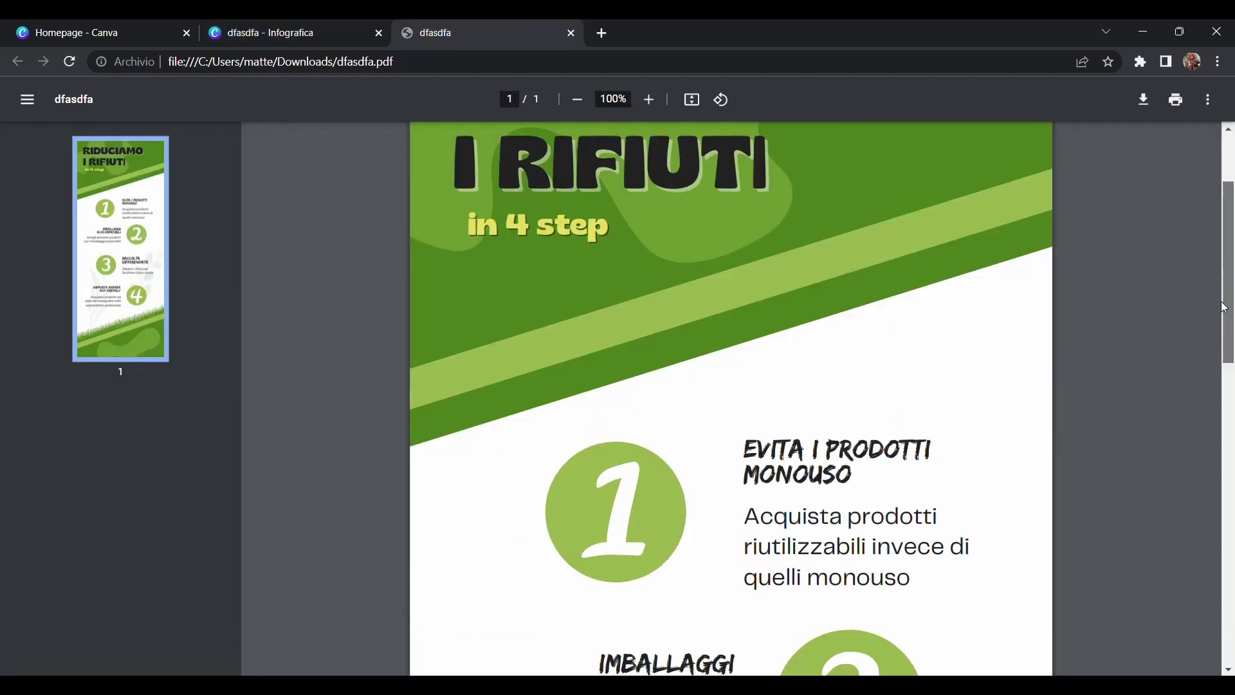
scroll(889, 321, "down", 6)
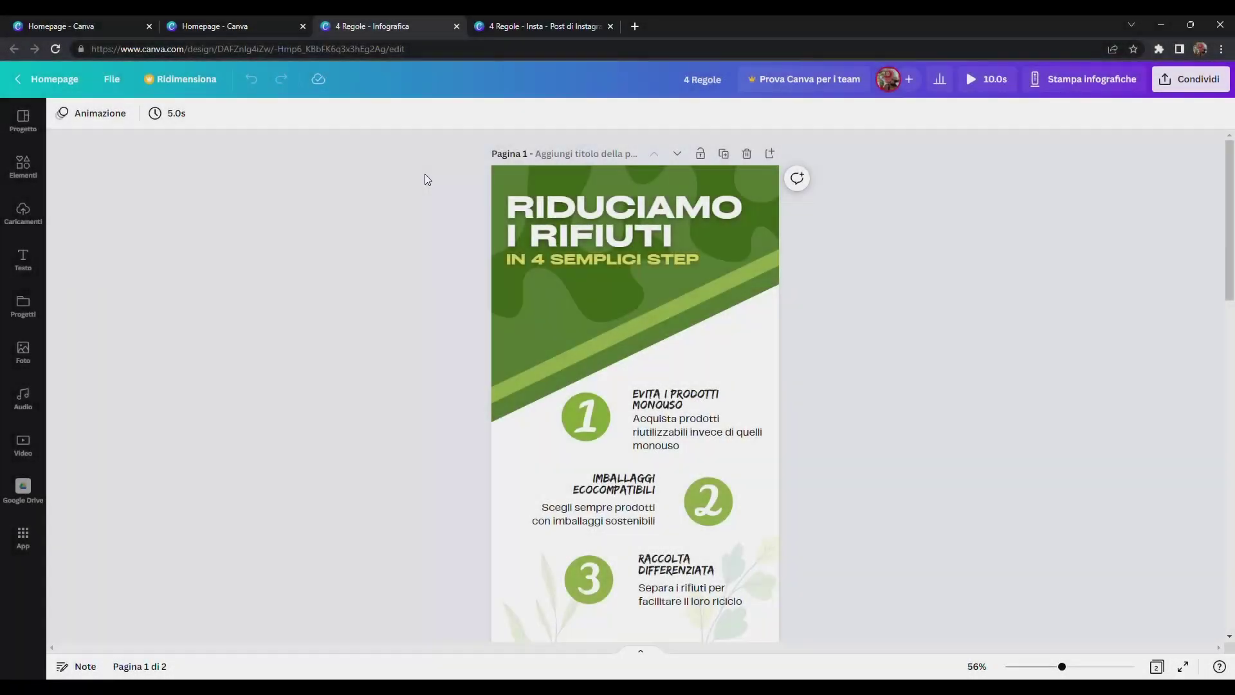